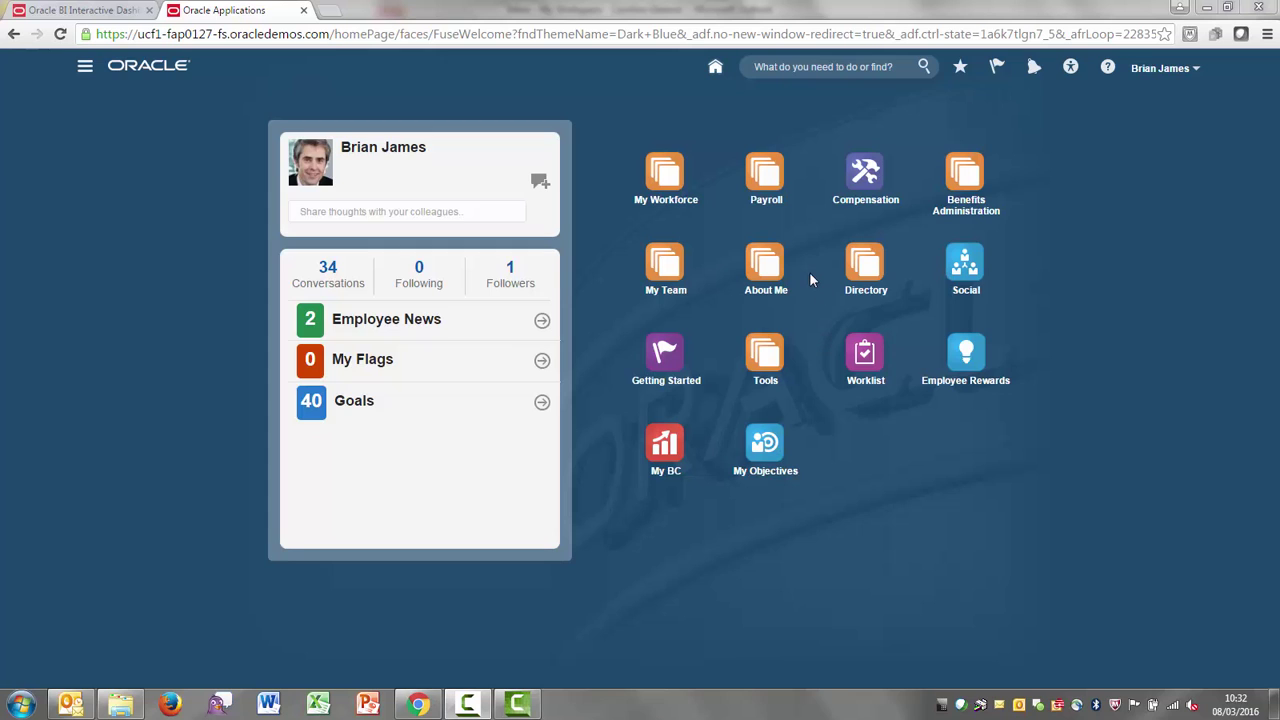
# - Open Personal Information from the About Me tiles to reach the My Awards panel
pyautogui.click(755, 262)
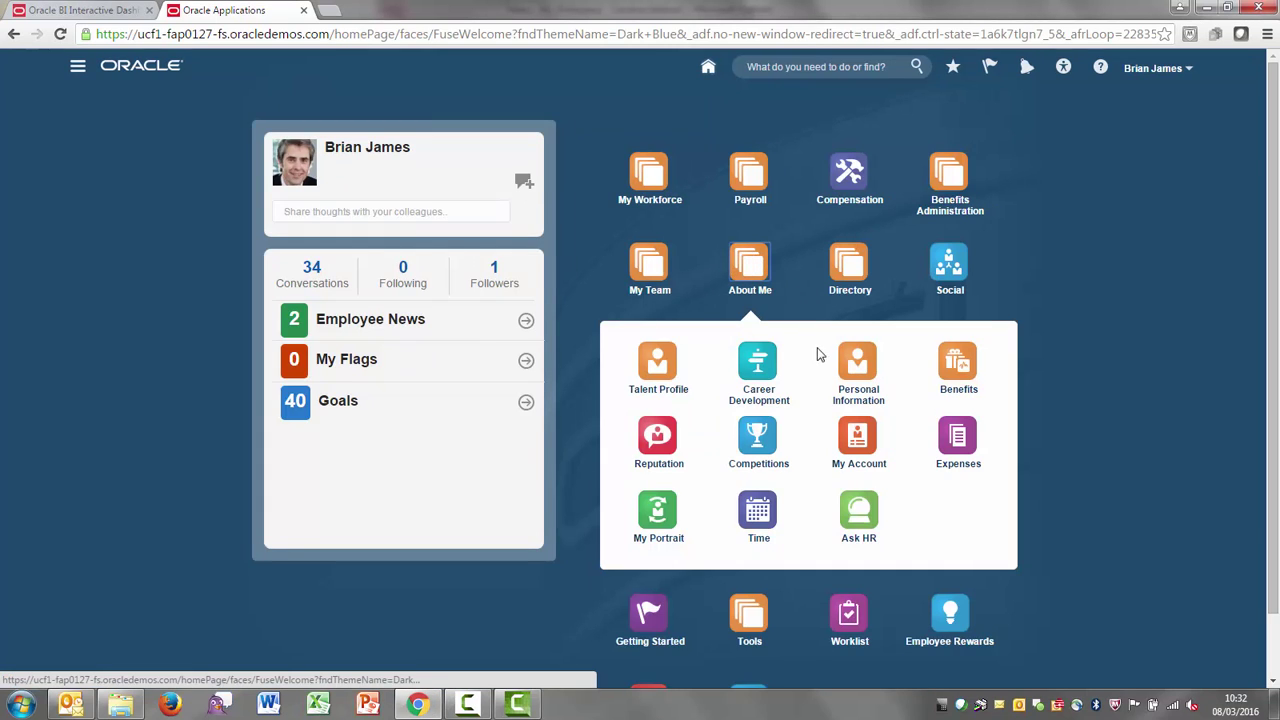
pyautogui.click(852, 365)
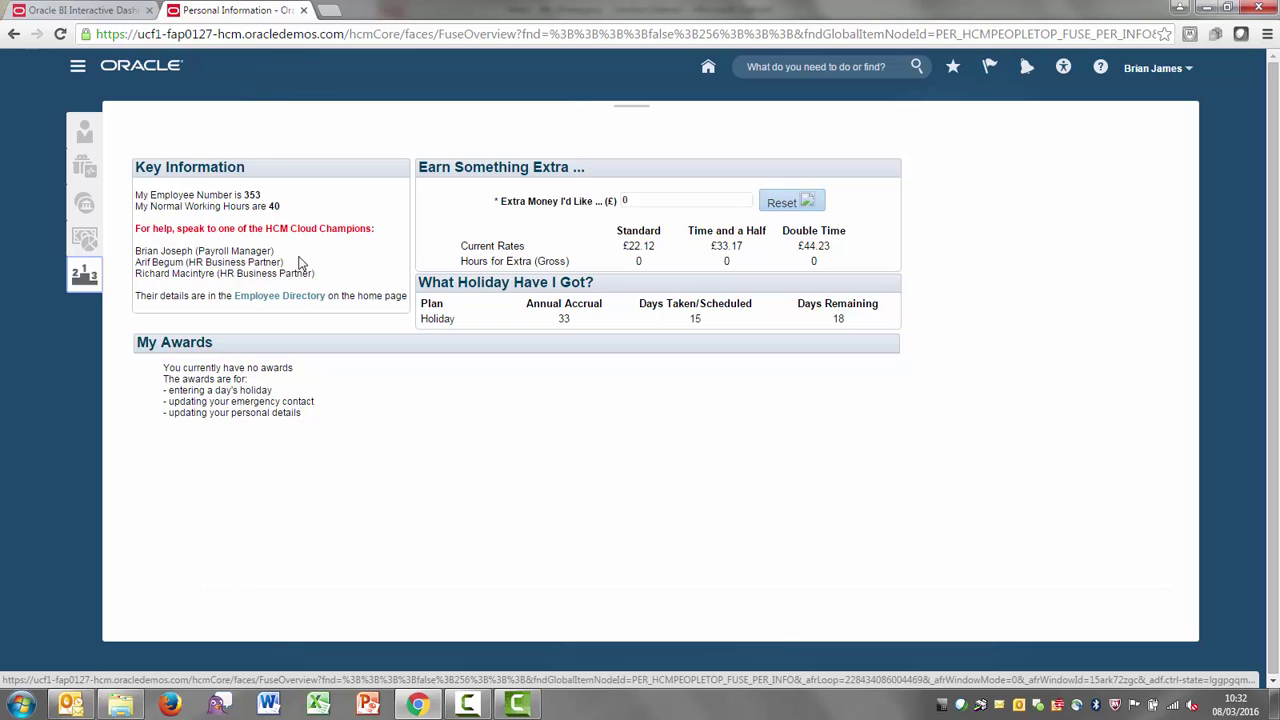
# - Enter 100 as the extra money wanted, then change it to 150 to recalculate extra hours
pyautogui.click(625, 200)
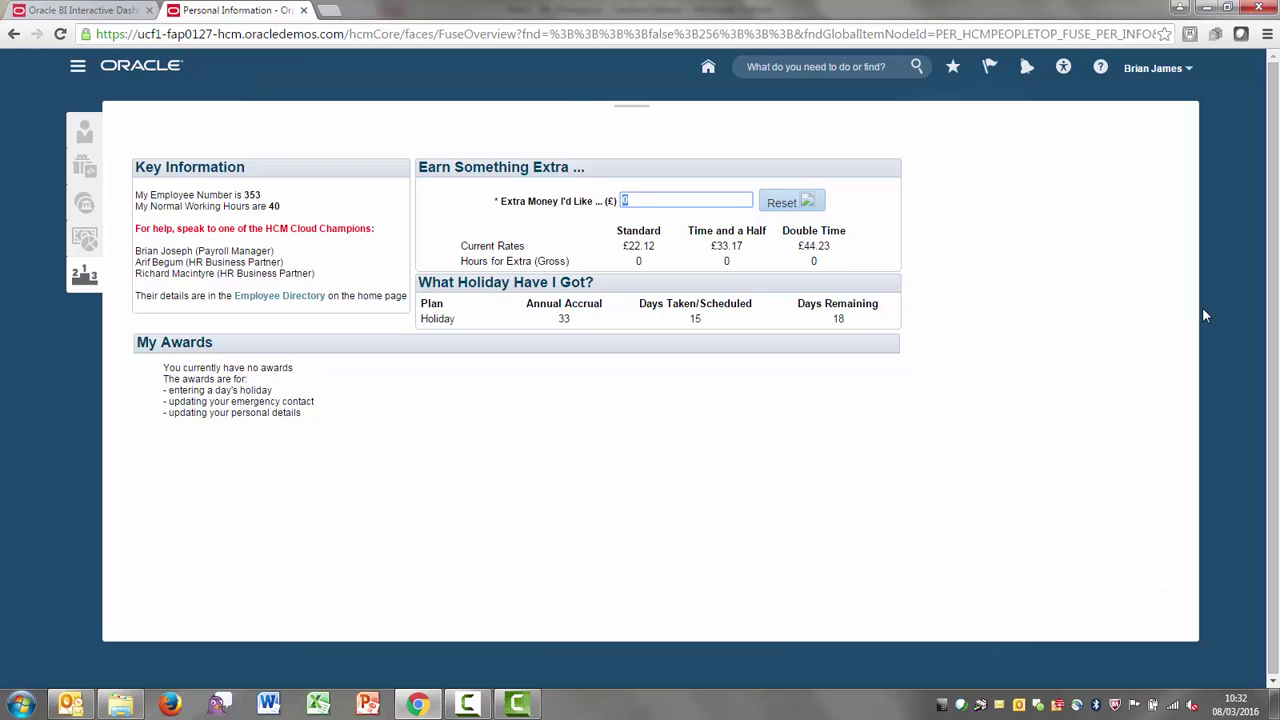
pyautogui.write('100')
pyautogui.click(873, 263)
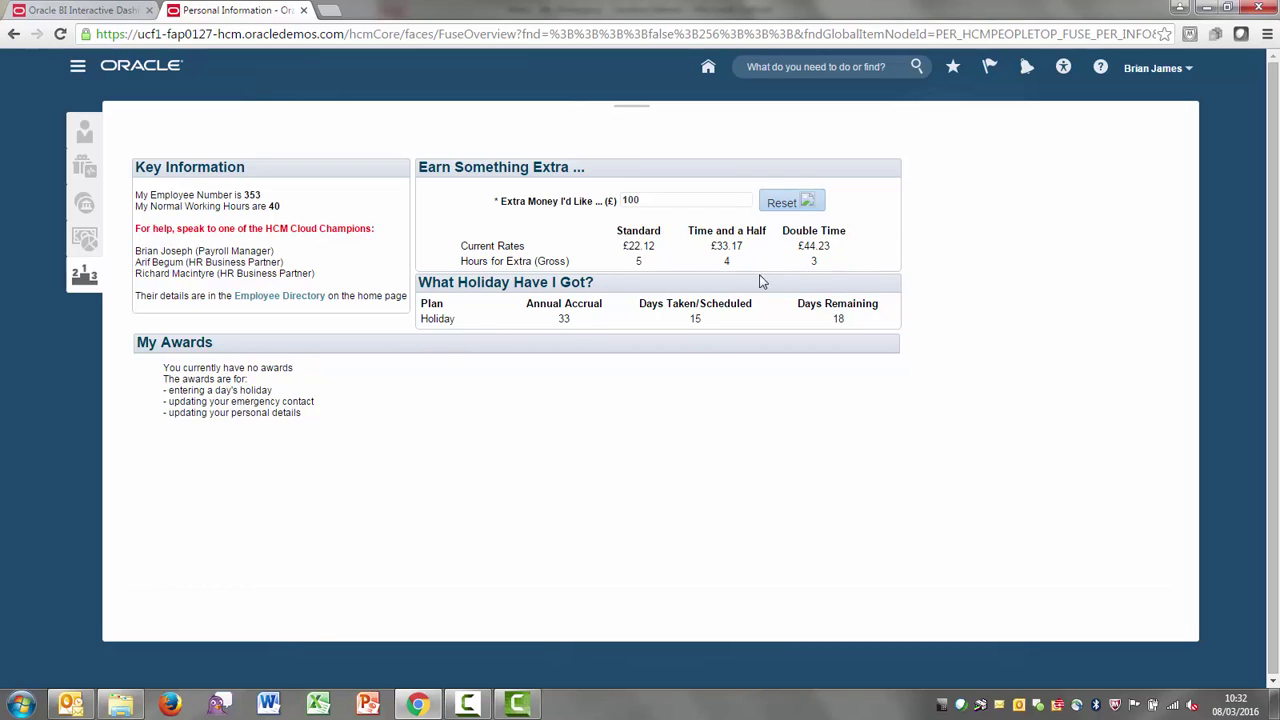
pyautogui.moveTo(664, 200); pyautogui.dragTo(572, 203)
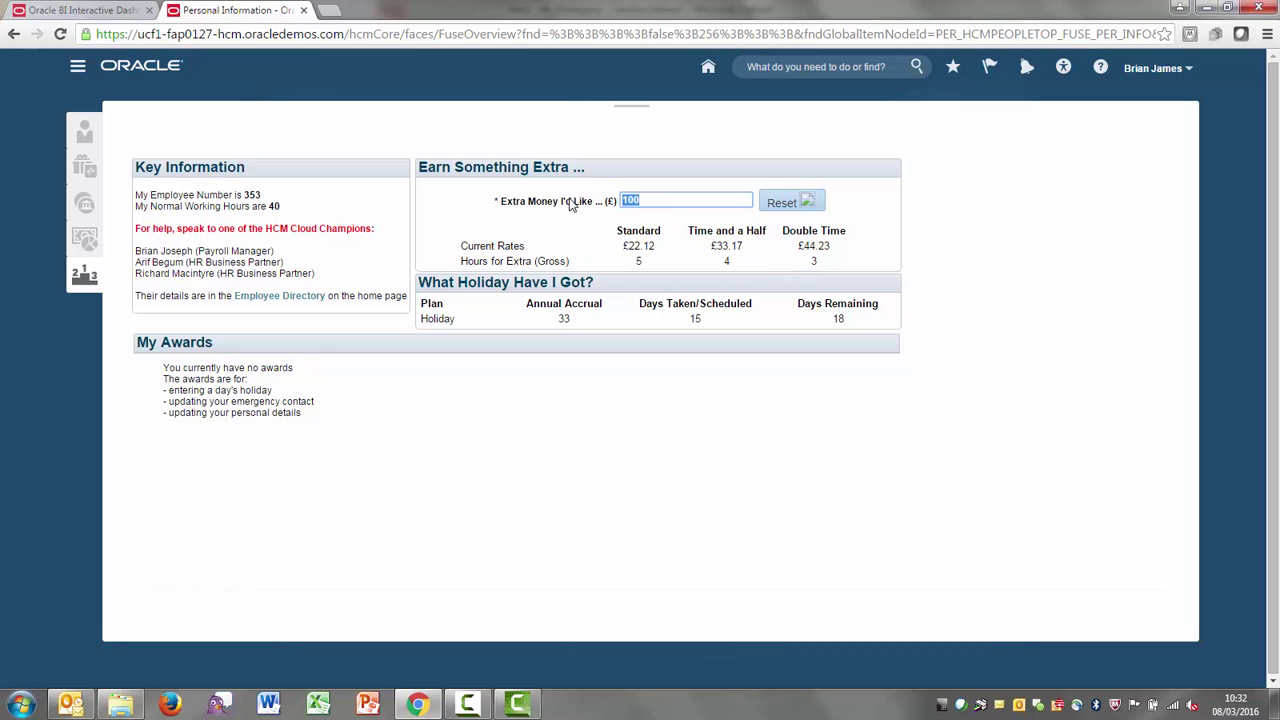
pyautogui.write('150')
pyautogui.click(912, 230)
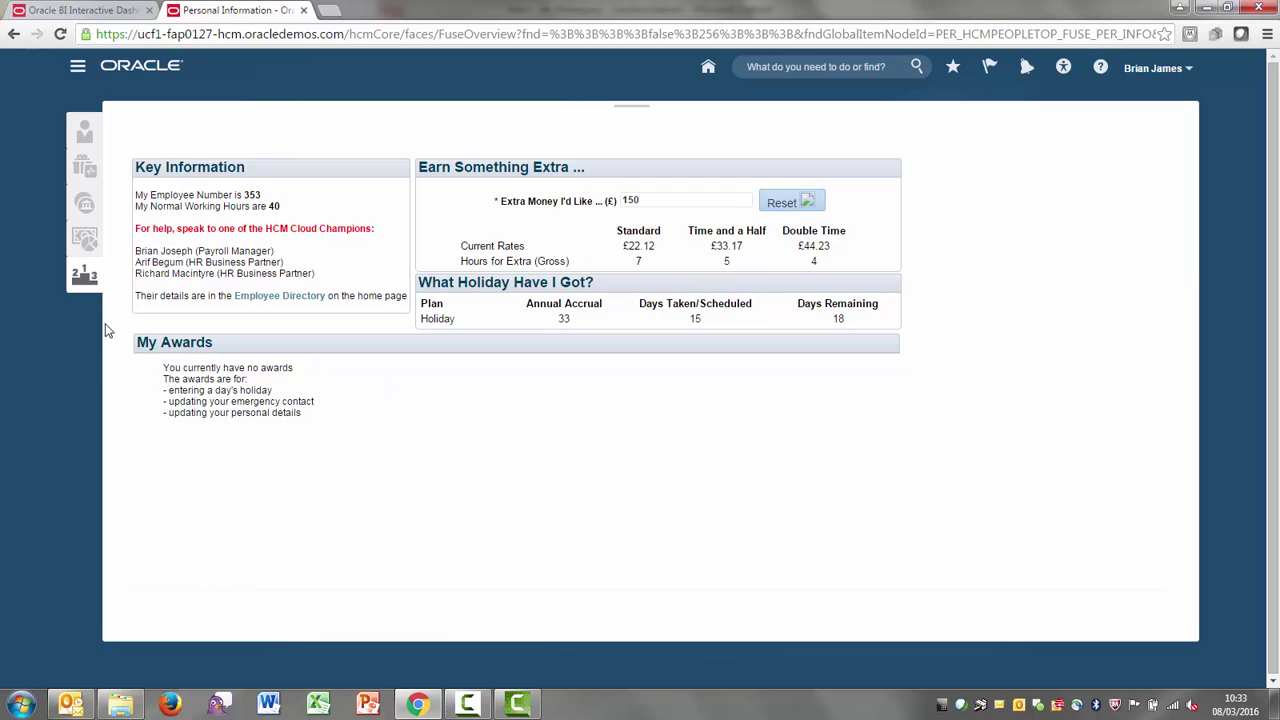
# - Set Blood Type to O rhesus negative in My Details' Biographical Information and save
pyautogui.click(85, 137)
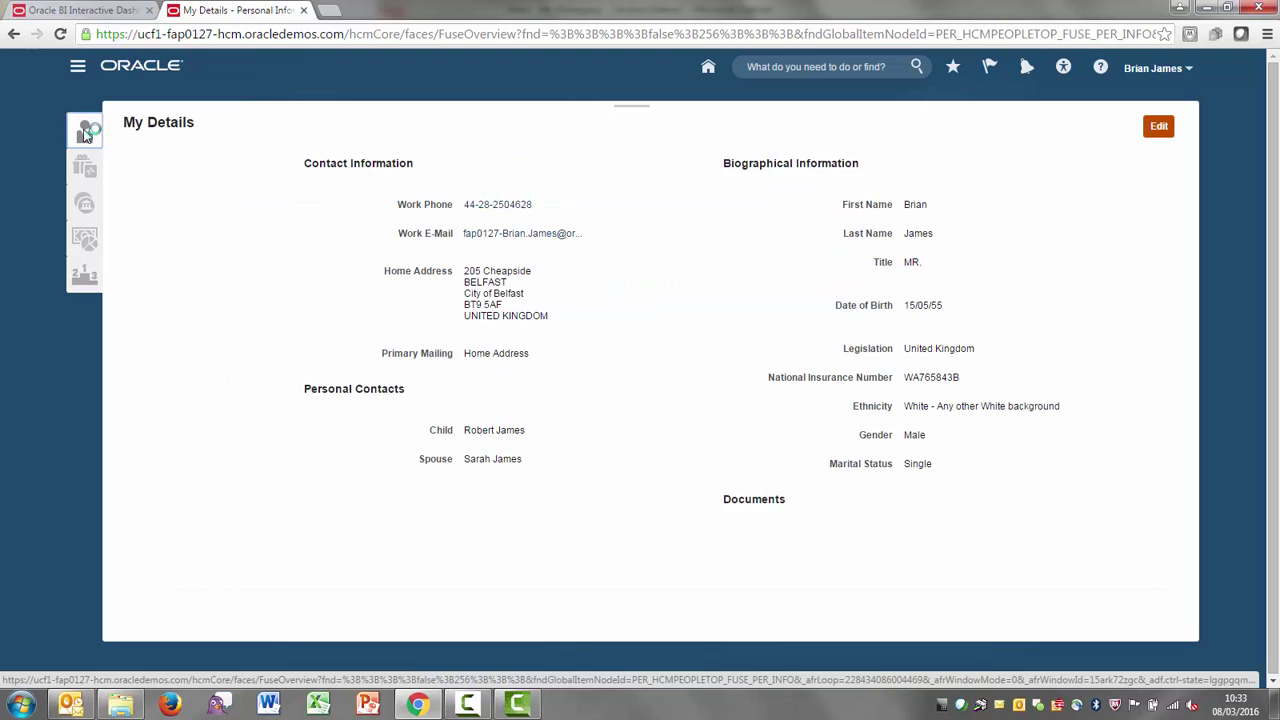
pyautogui.click(1157, 129)
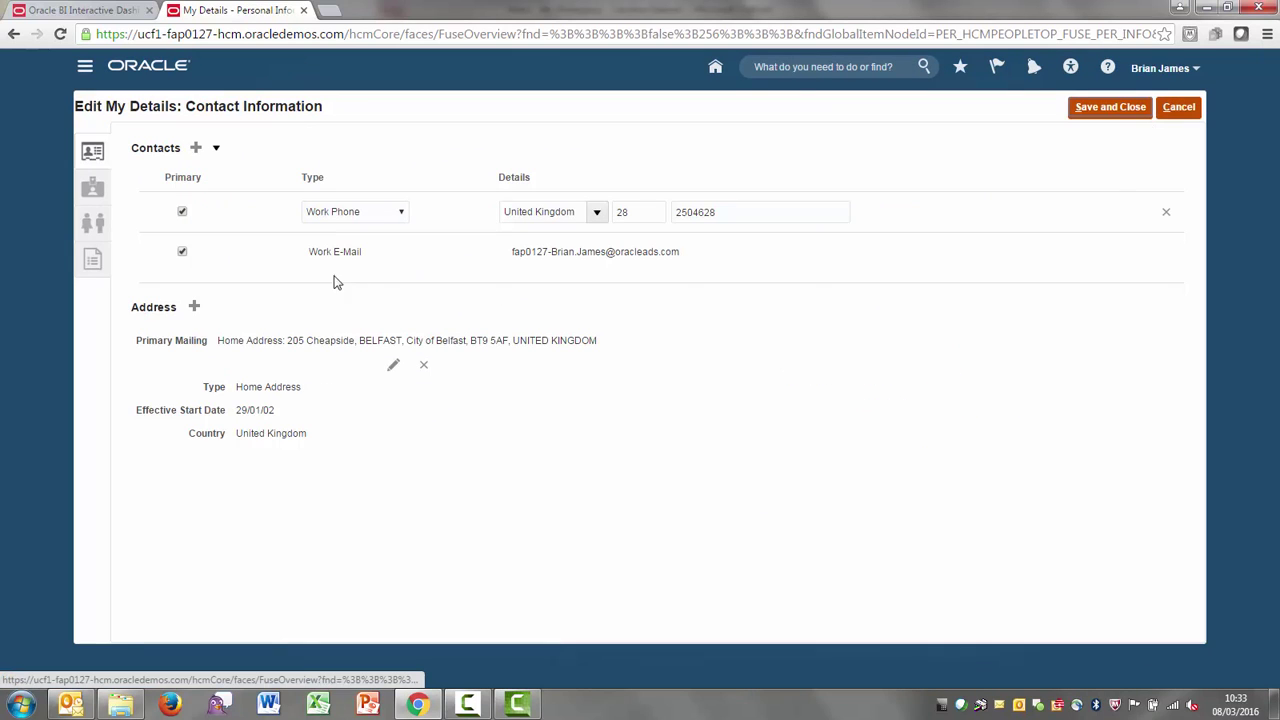
pyautogui.click(92, 190)
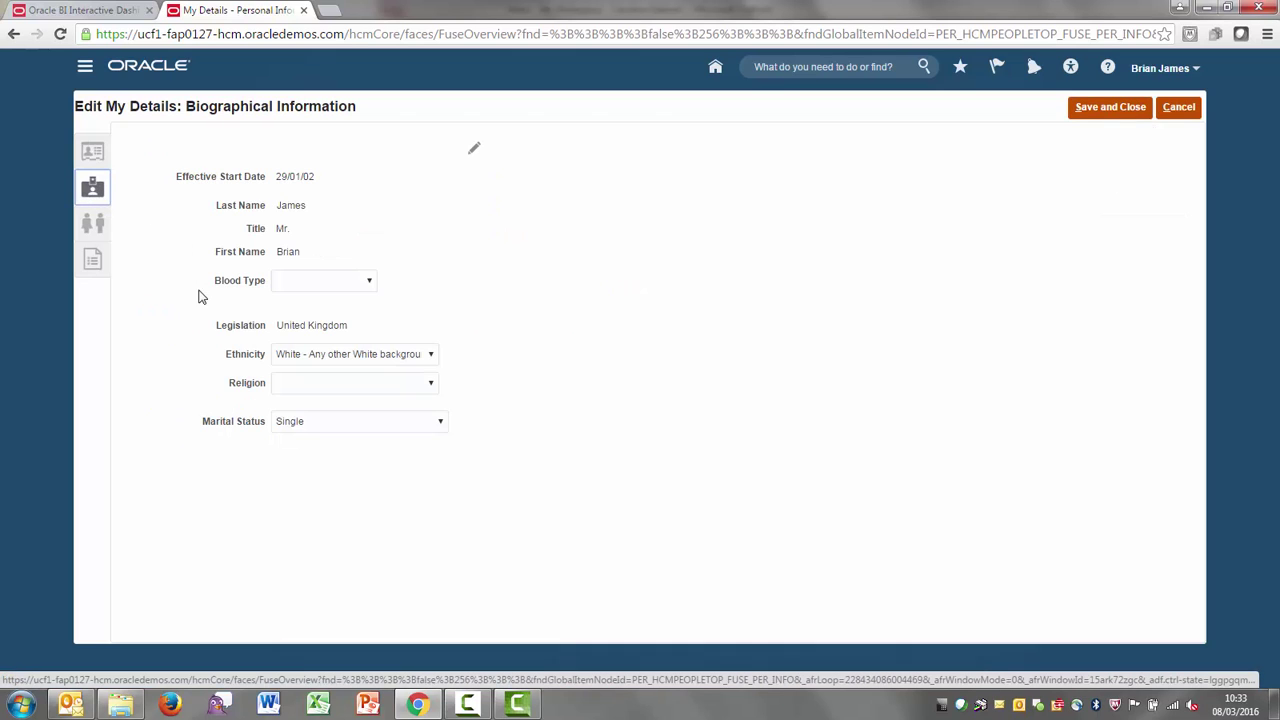
pyautogui.click(292, 281)
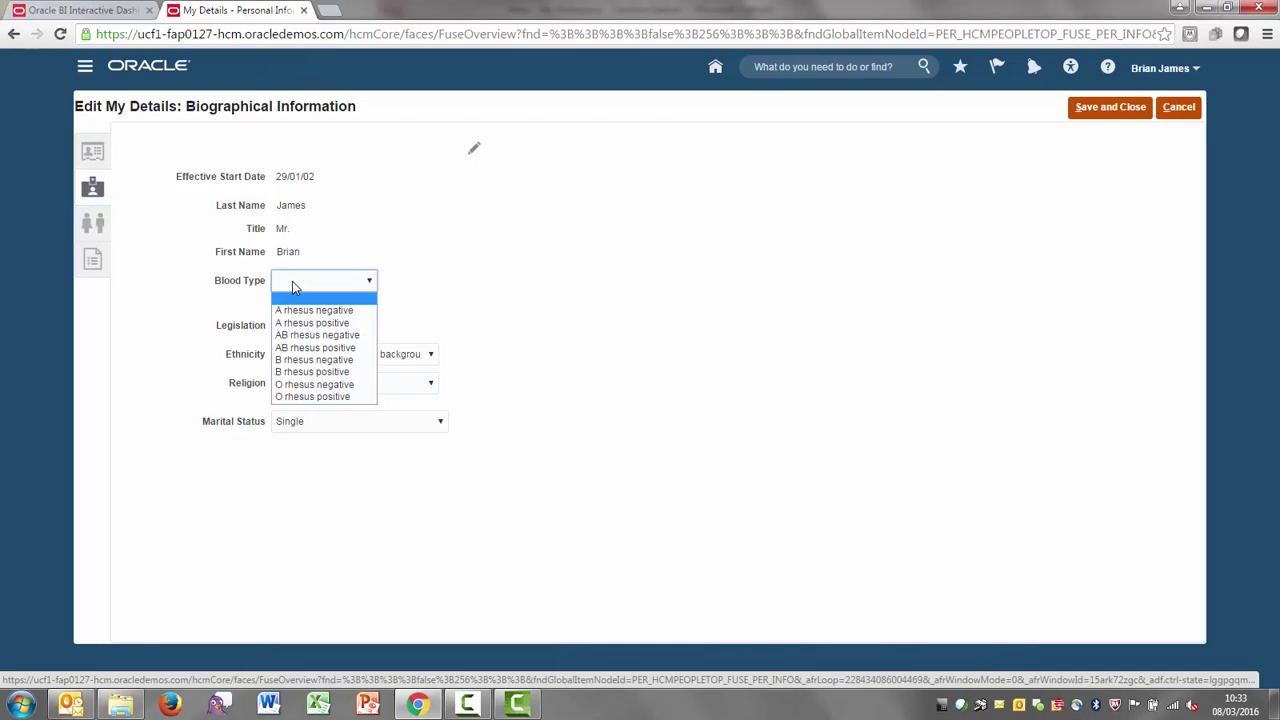
pyautogui.click(297, 386)
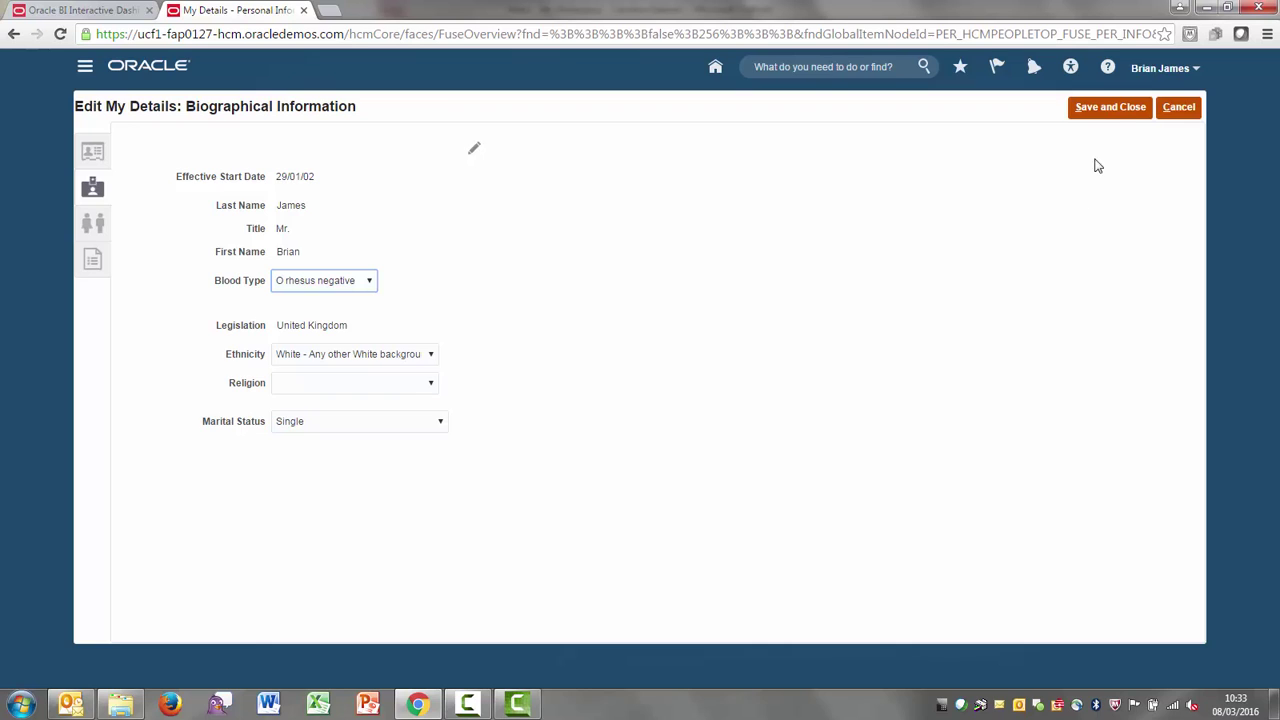
pyautogui.click(1102, 117)
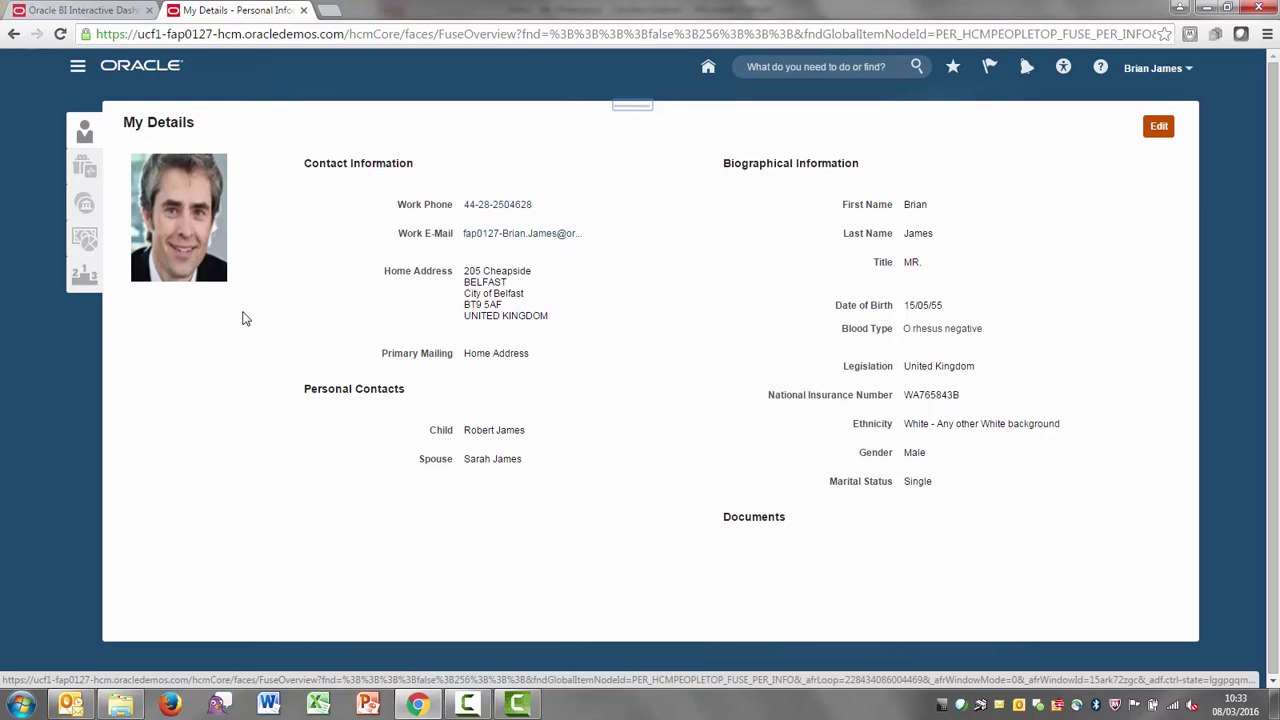
# - Return to the awards page showing the Personal Details award and open the user menu
pyautogui.click(84, 278)
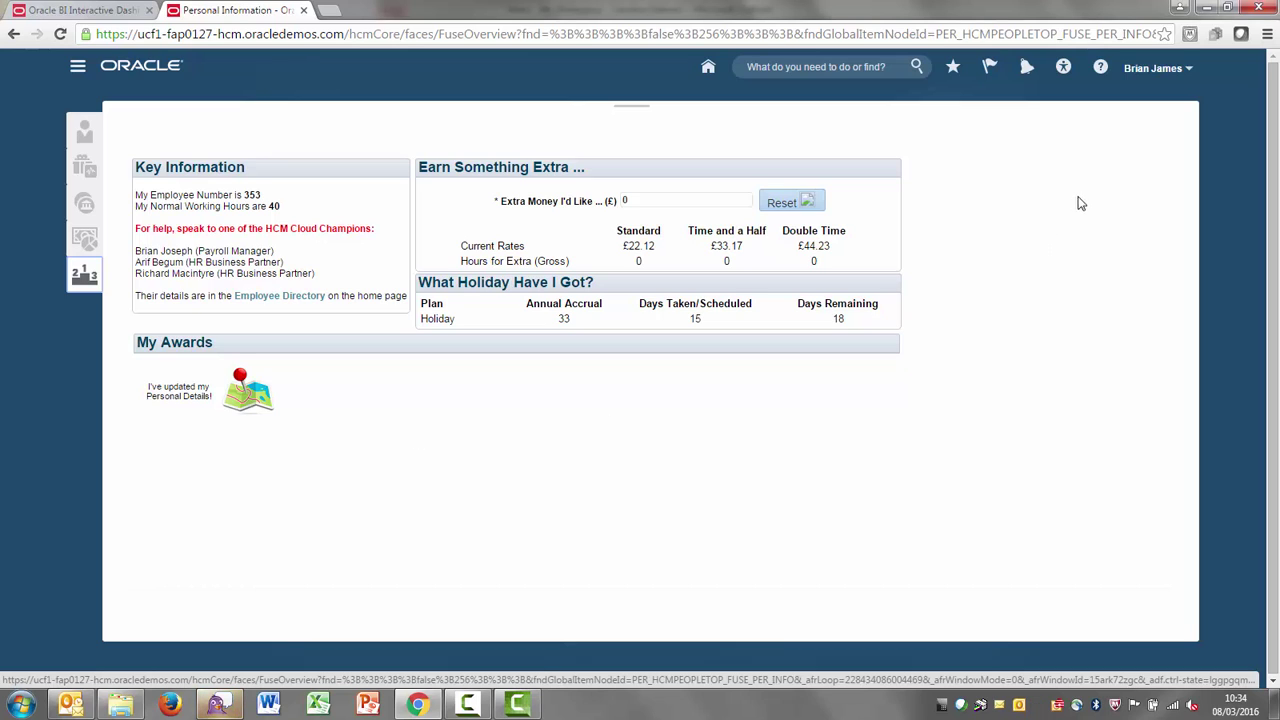
pyautogui.click(1180, 78)
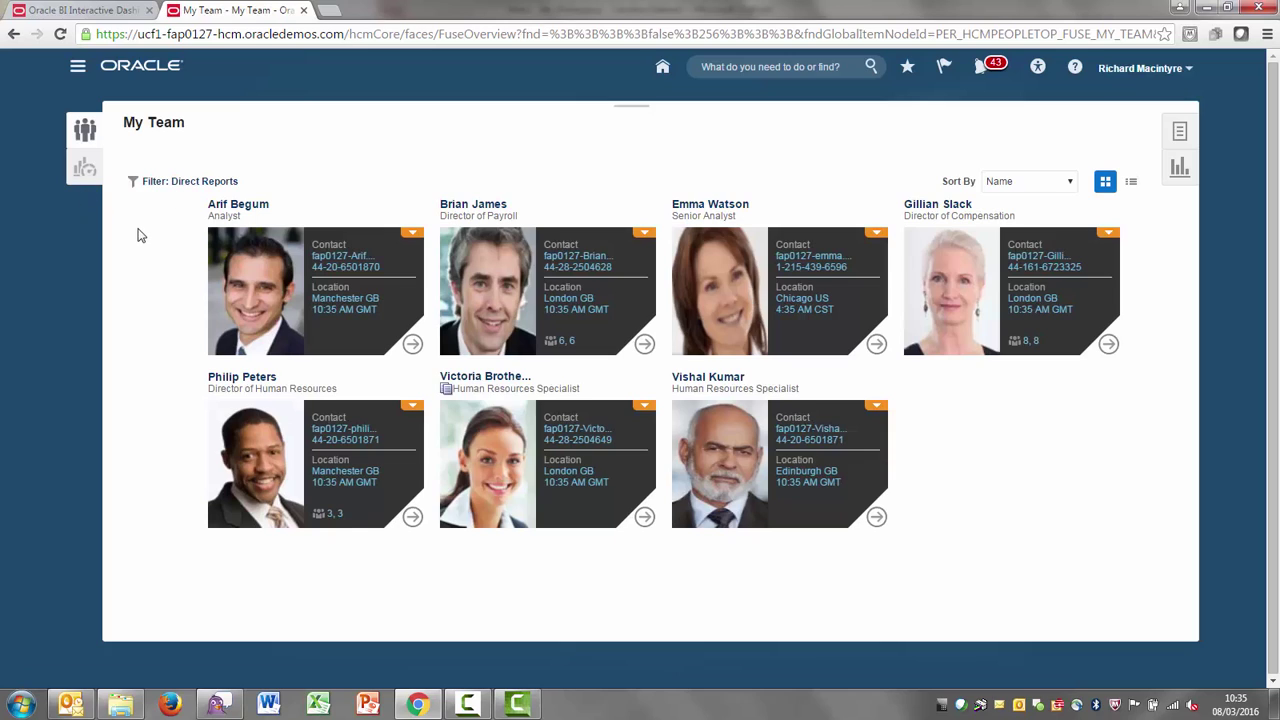
# - Switch to the second panel in the My Team left sidebar
pyautogui.click(85, 170)
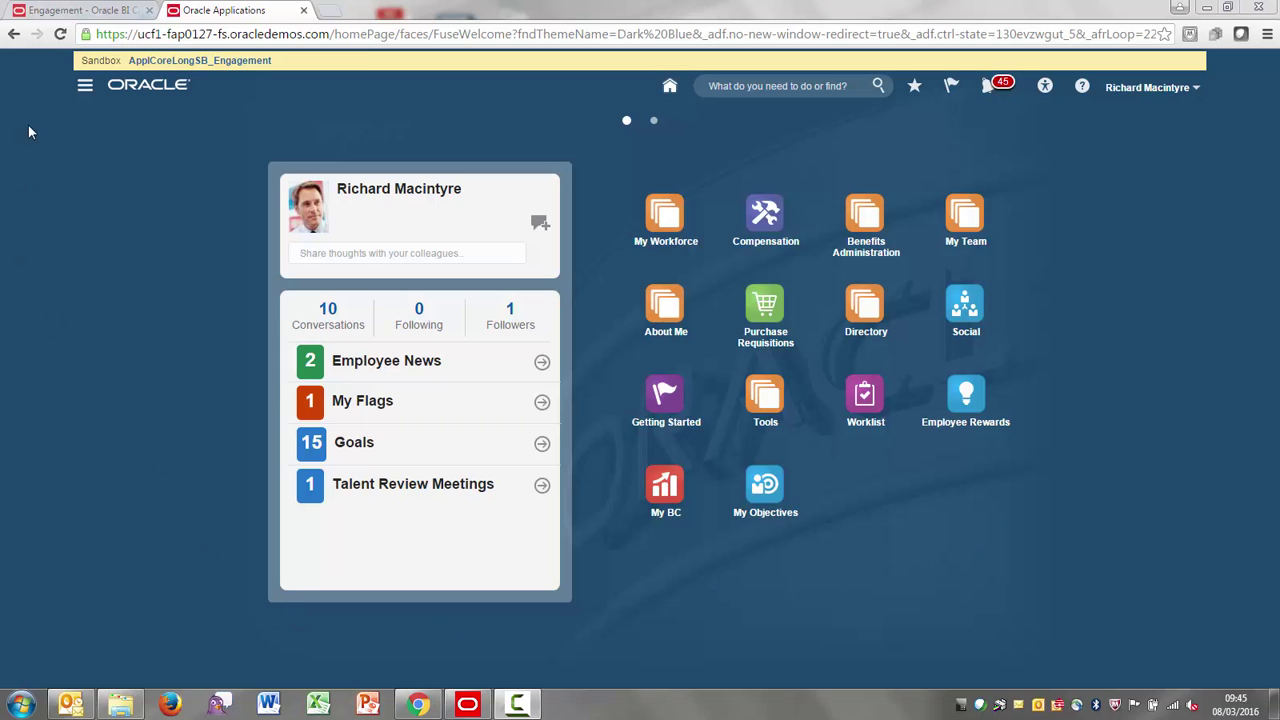
# - Unarchive HCM SUI Tabs.catalog into the Custom Dashboards folder of the BI catalog
pyautogui.click(46, 10)
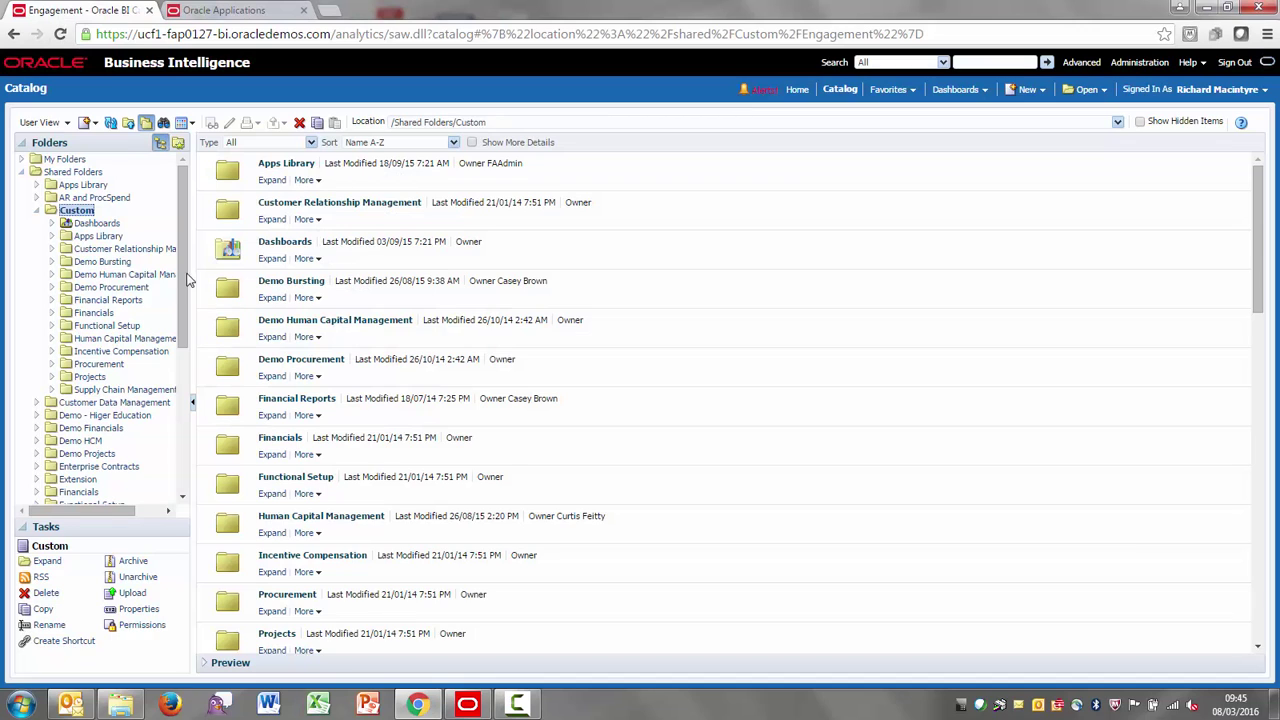
pyautogui.click(95, 226)
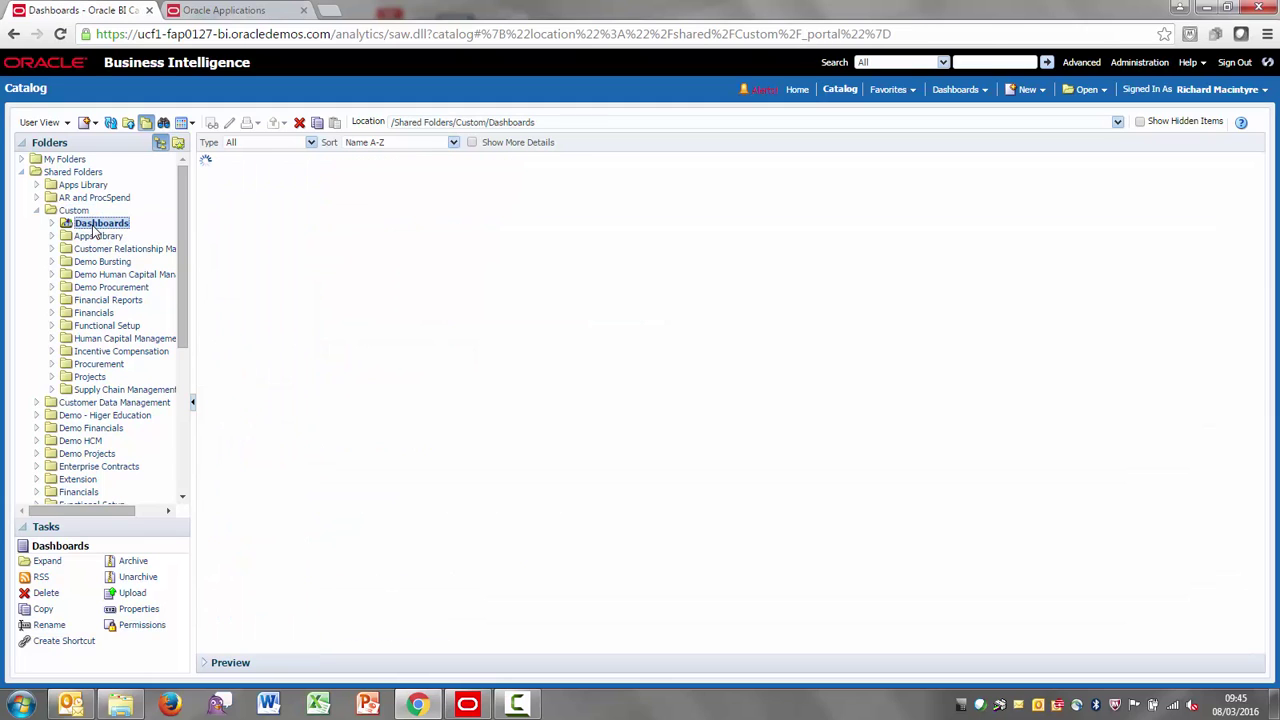
pyautogui.click(133, 580)
pyautogui.click(712, 345)
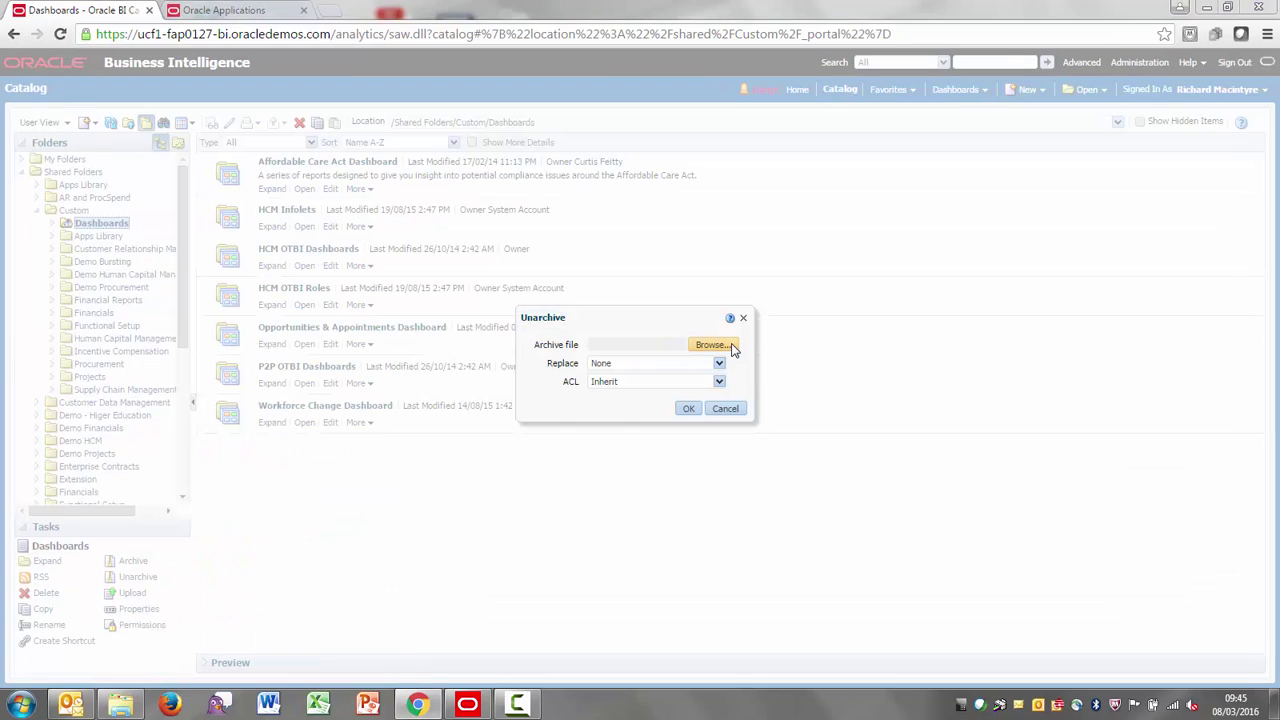
pyautogui.click(530, 172)
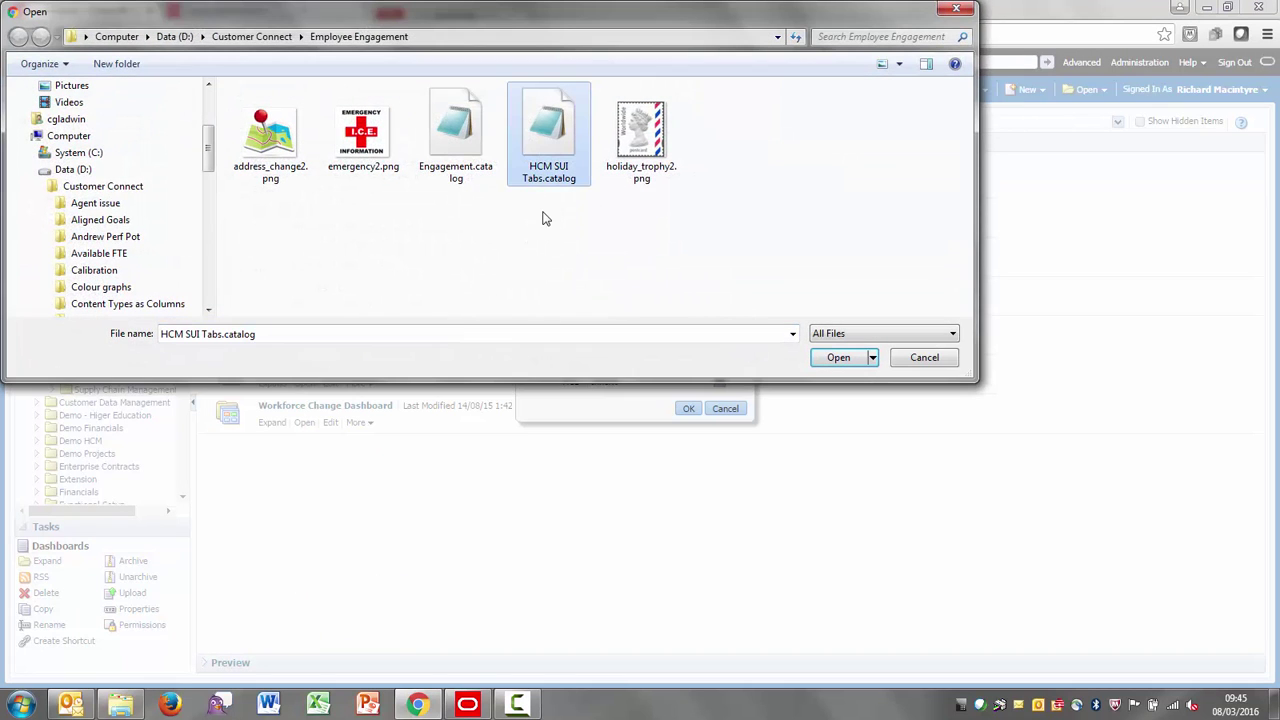
pyautogui.click(840, 358)
pyautogui.click(678, 409)
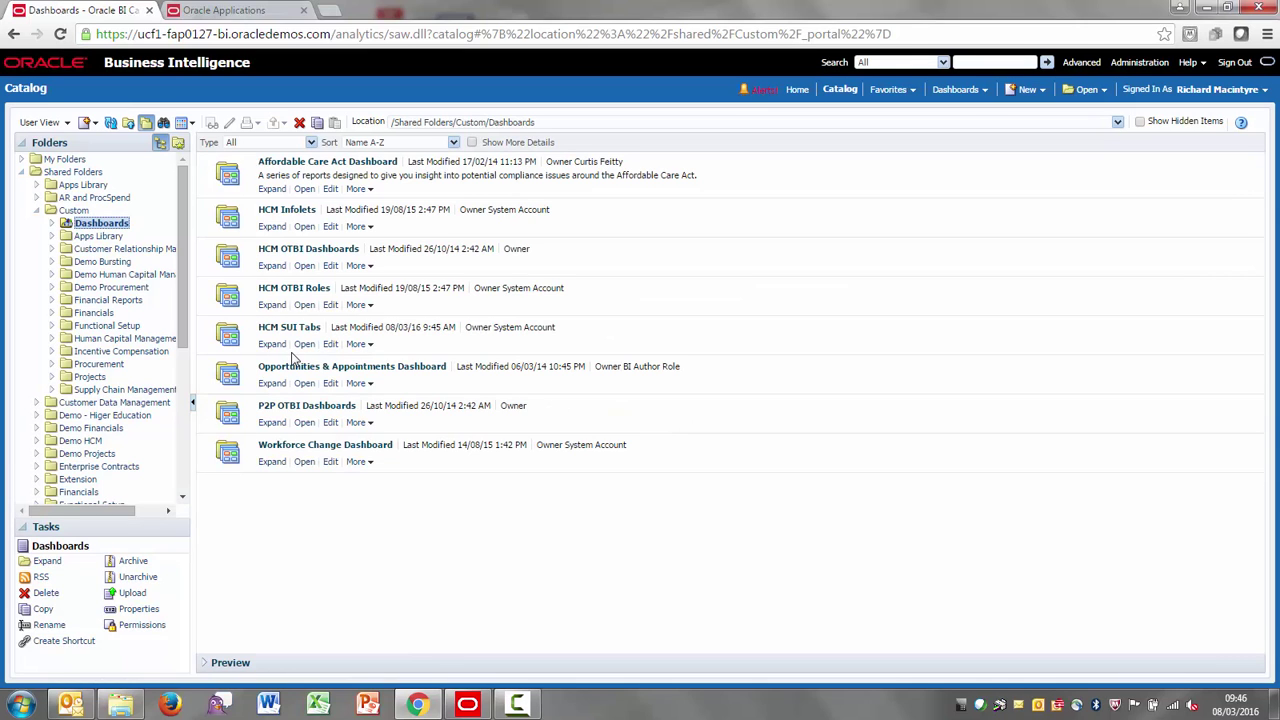
# - Unarchive Engagement.catalog into the Custom folder
pyautogui.click(78, 211)
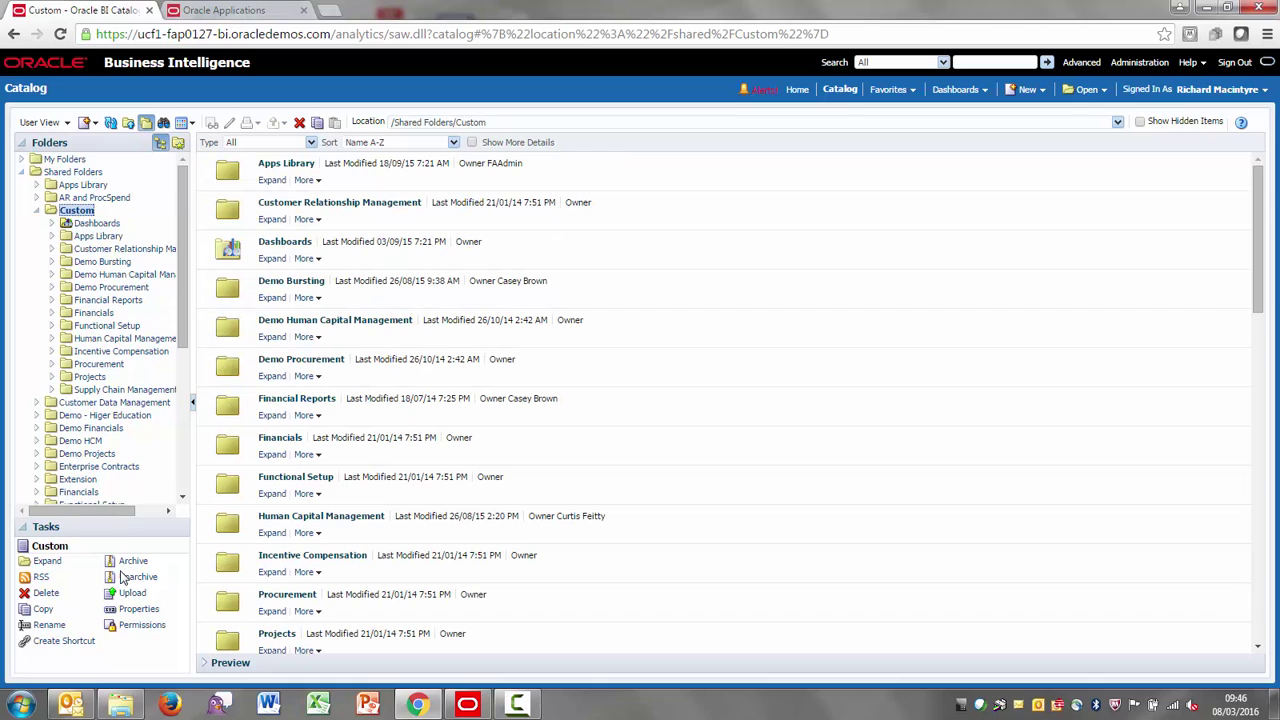
pyautogui.click(124, 578)
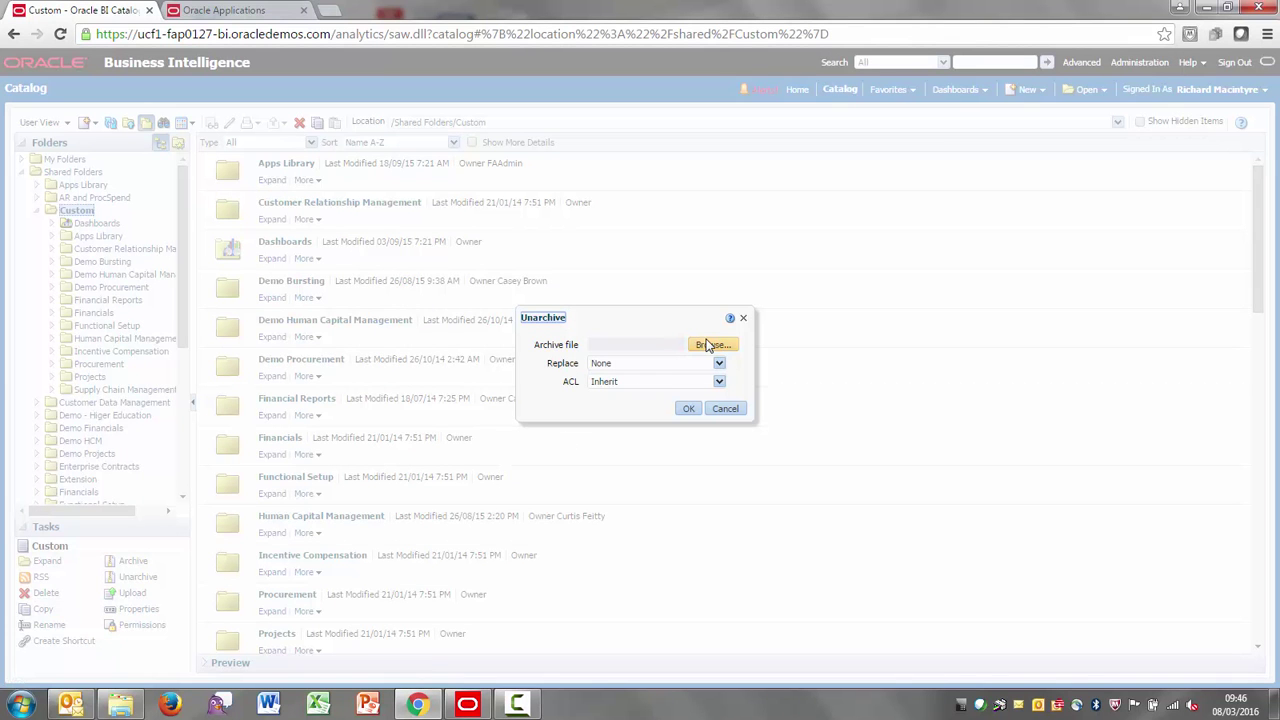
pyautogui.click(710, 345)
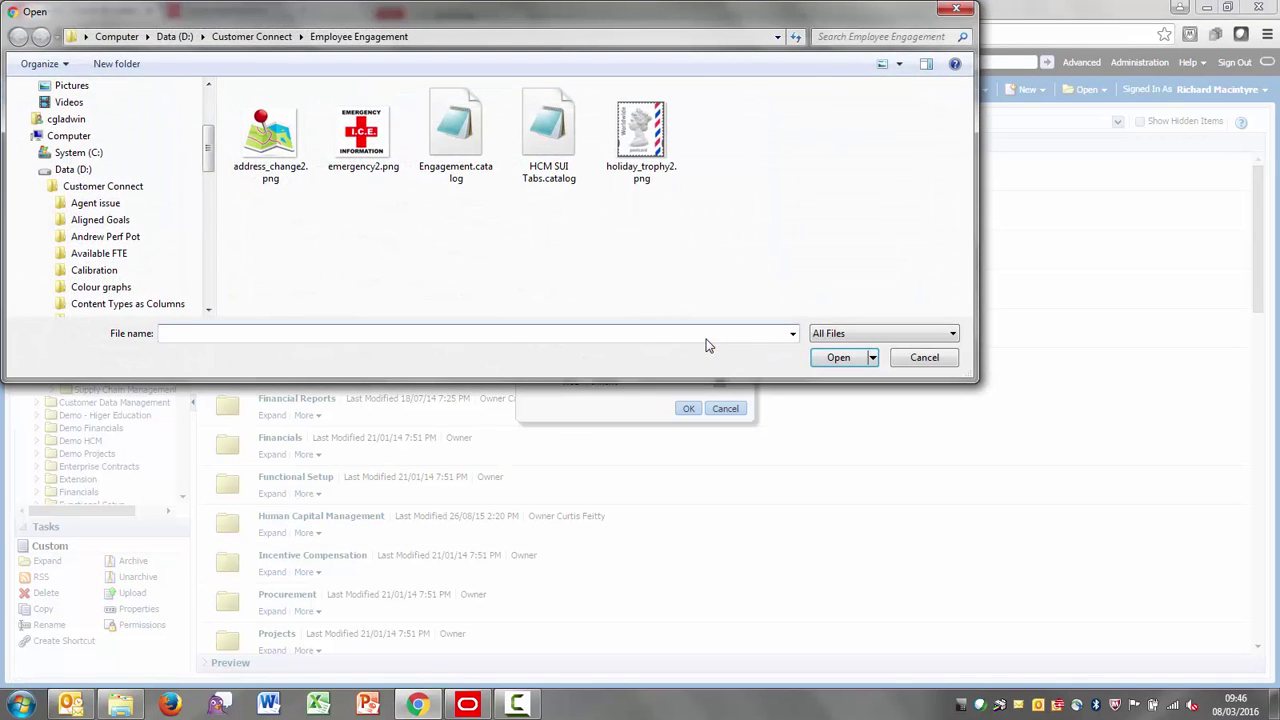
pyautogui.click(455, 125)
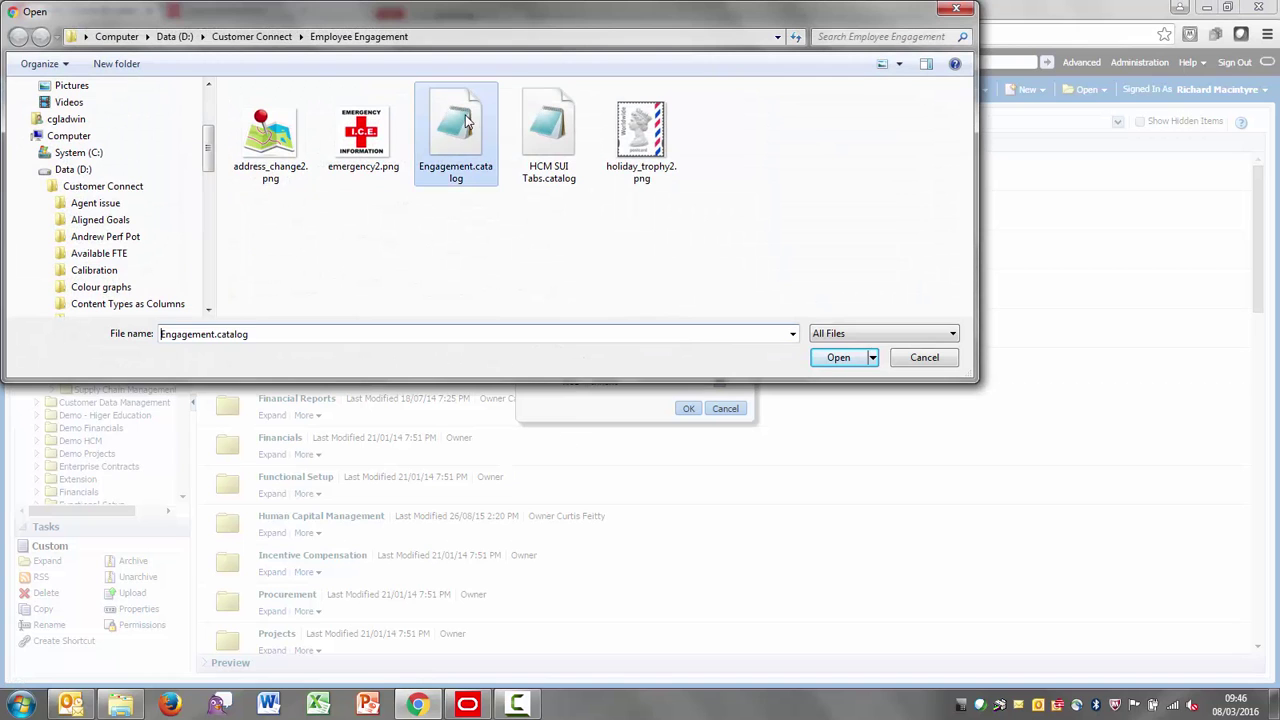
pyautogui.click(830, 358)
pyautogui.click(688, 408)
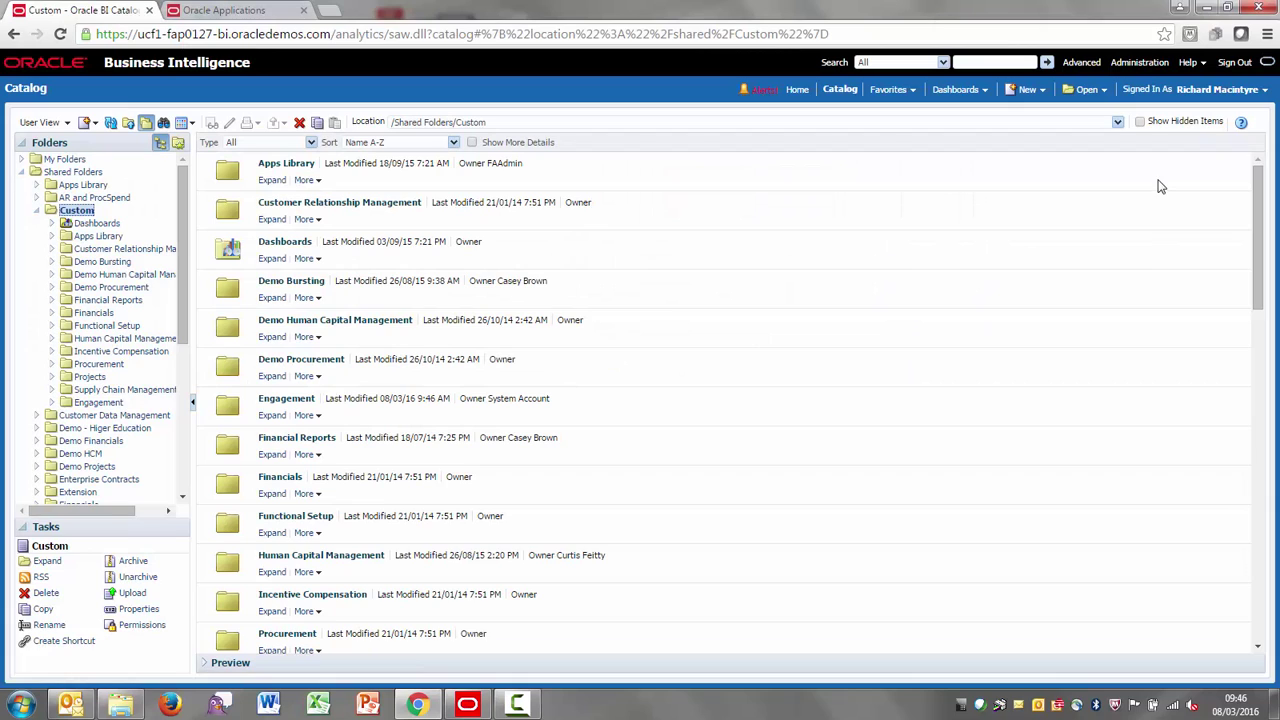
# - Show hidden items, open the Custom images folder and upload address_change2.png
pyautogui.click(1140, 122)
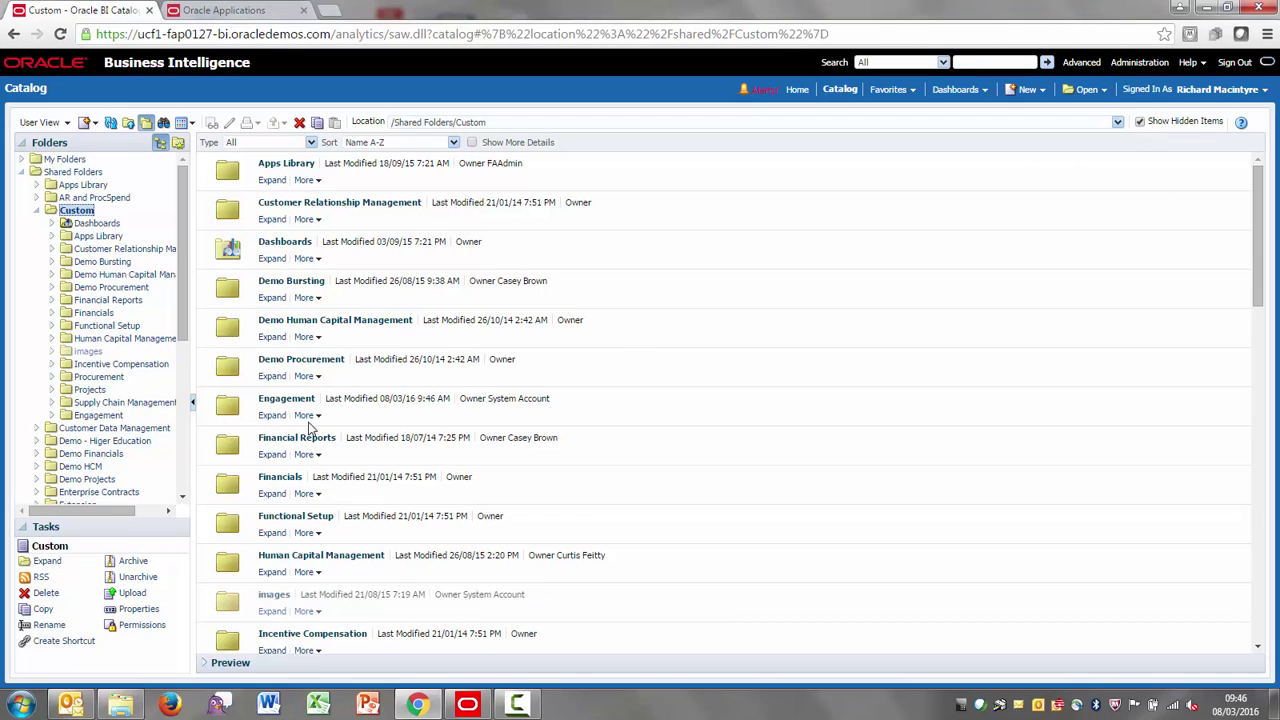
pyautogui.click(90, 352)
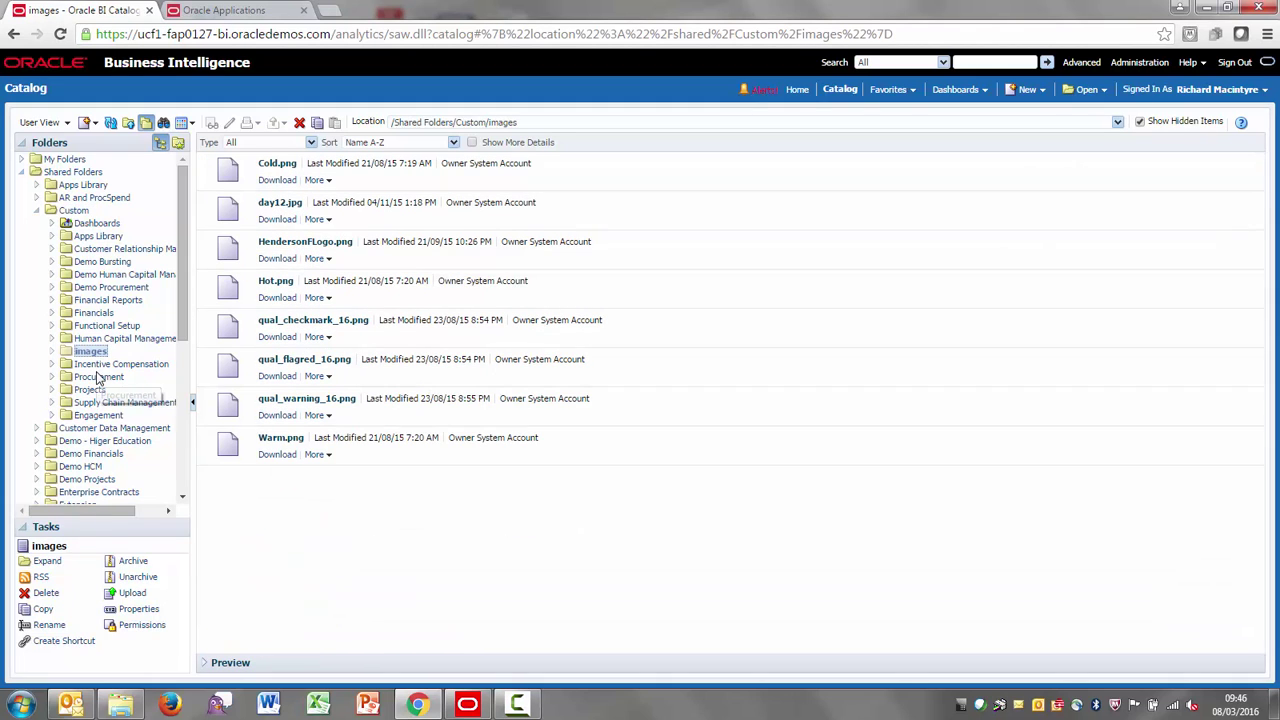
pyautogui.click(127, 598)
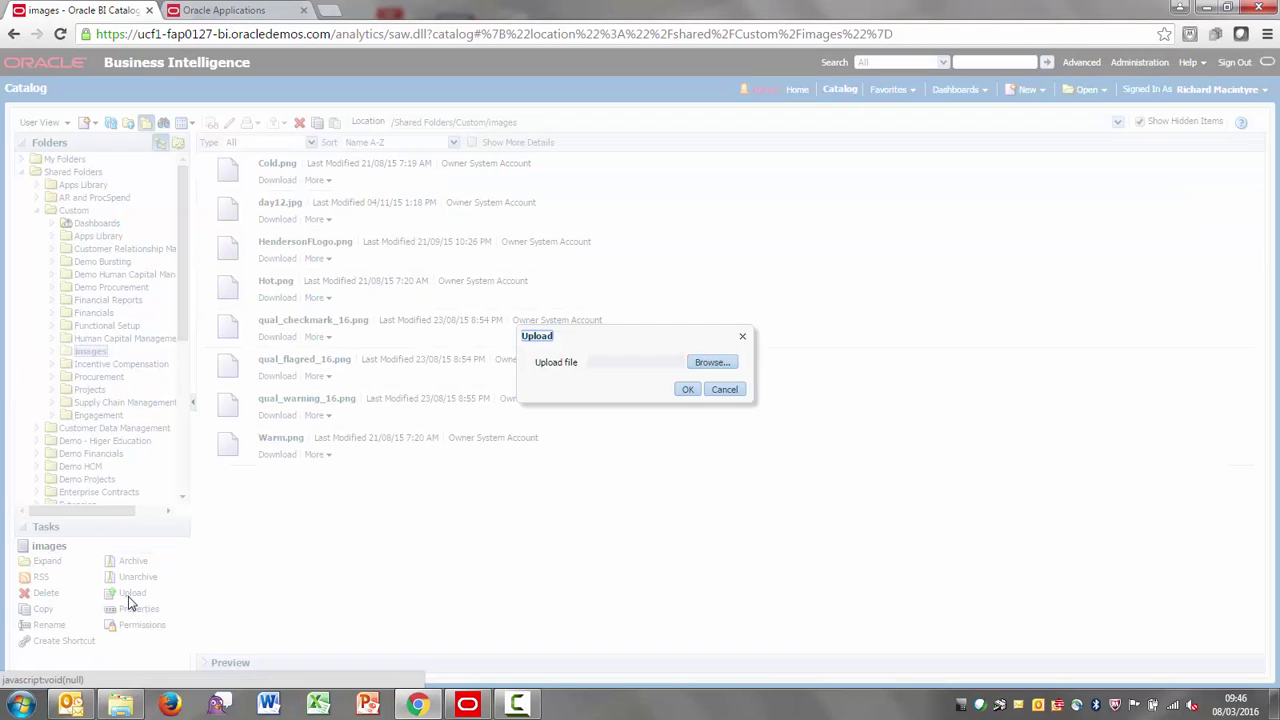
pyautogui.click(705, 364)
pyautogui.click(270, 146)
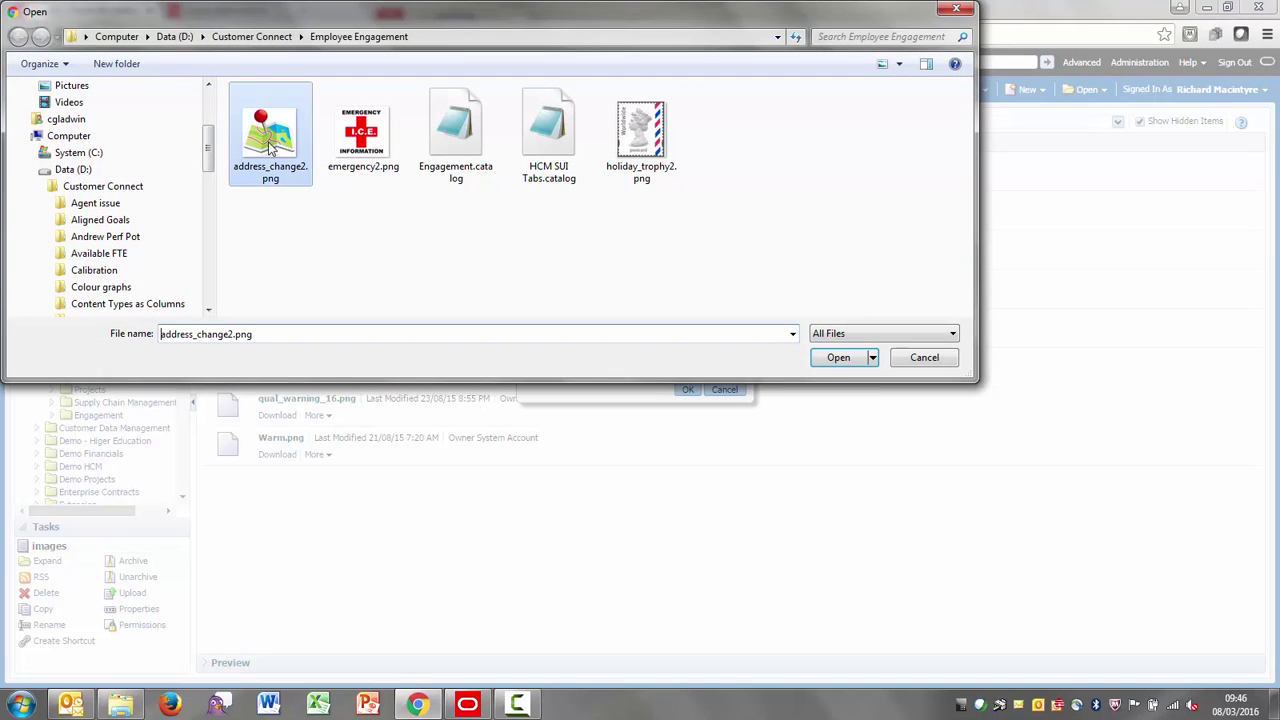
pyautogui.click(838, 357)
pyautogui.click(687, 392)
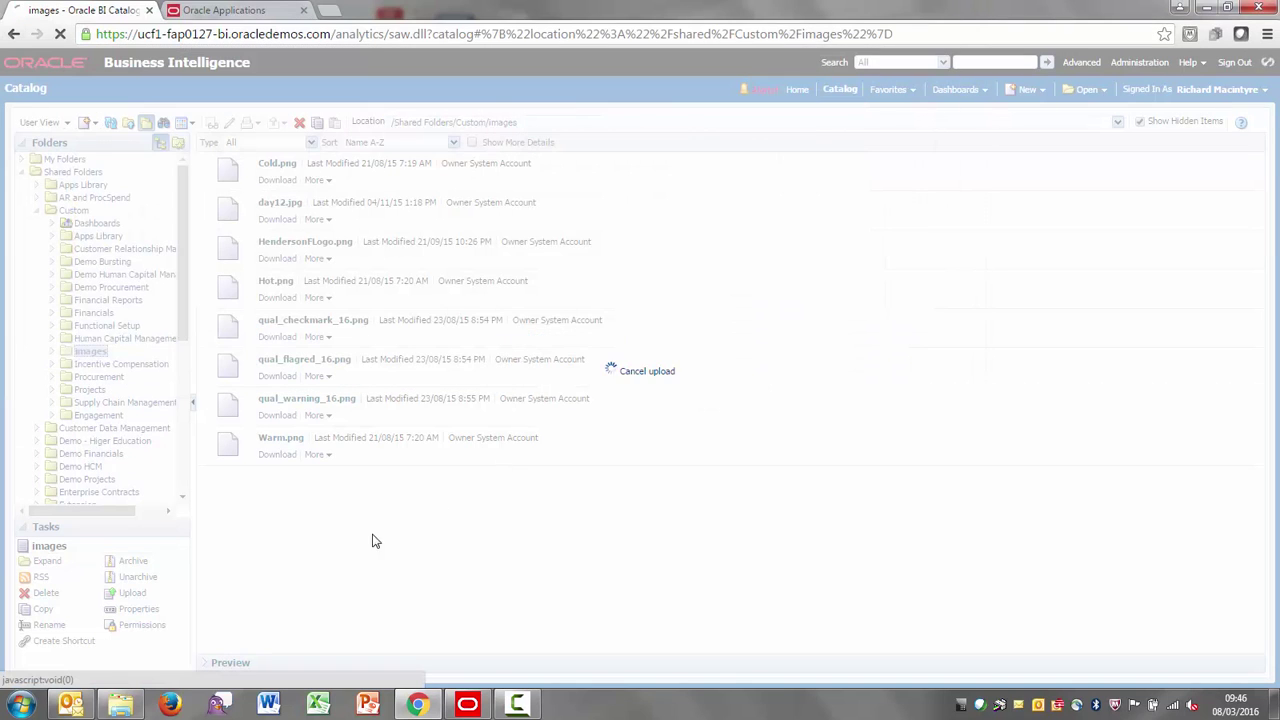
# - Upload emergency2.png into the images folder
pyautogui.click(133, 594)
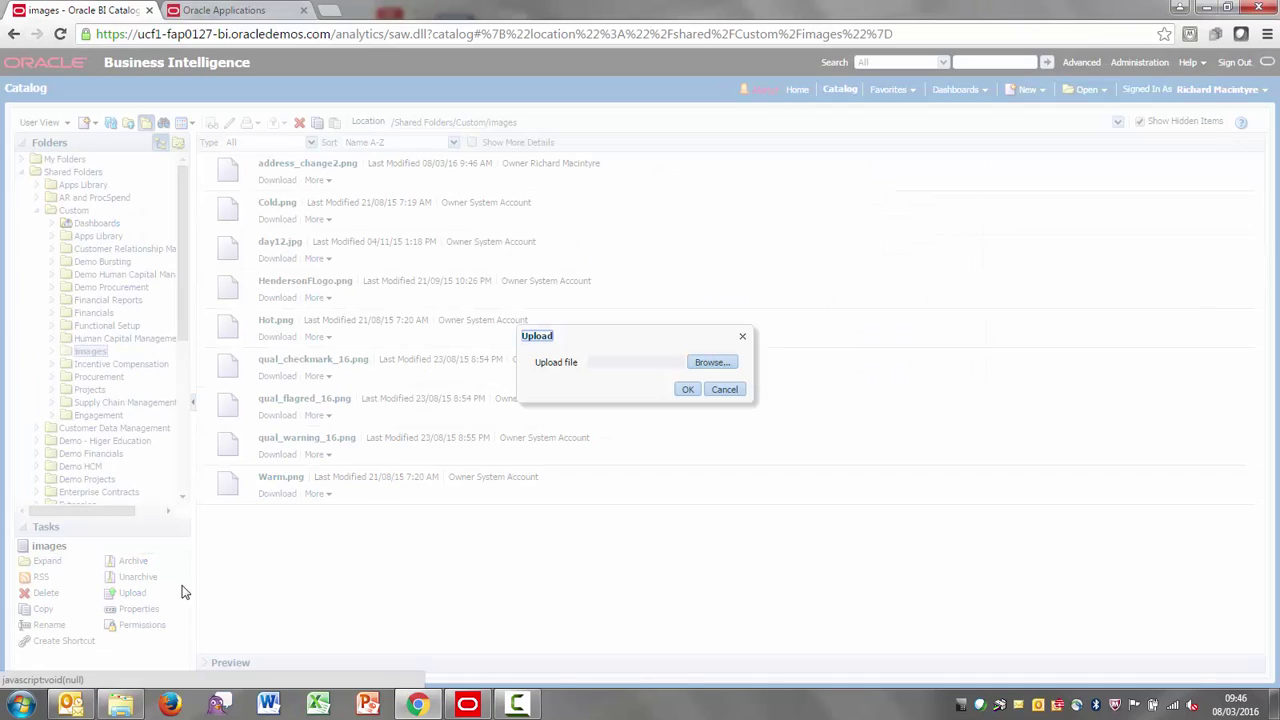
pyautogui.click(703, 364)
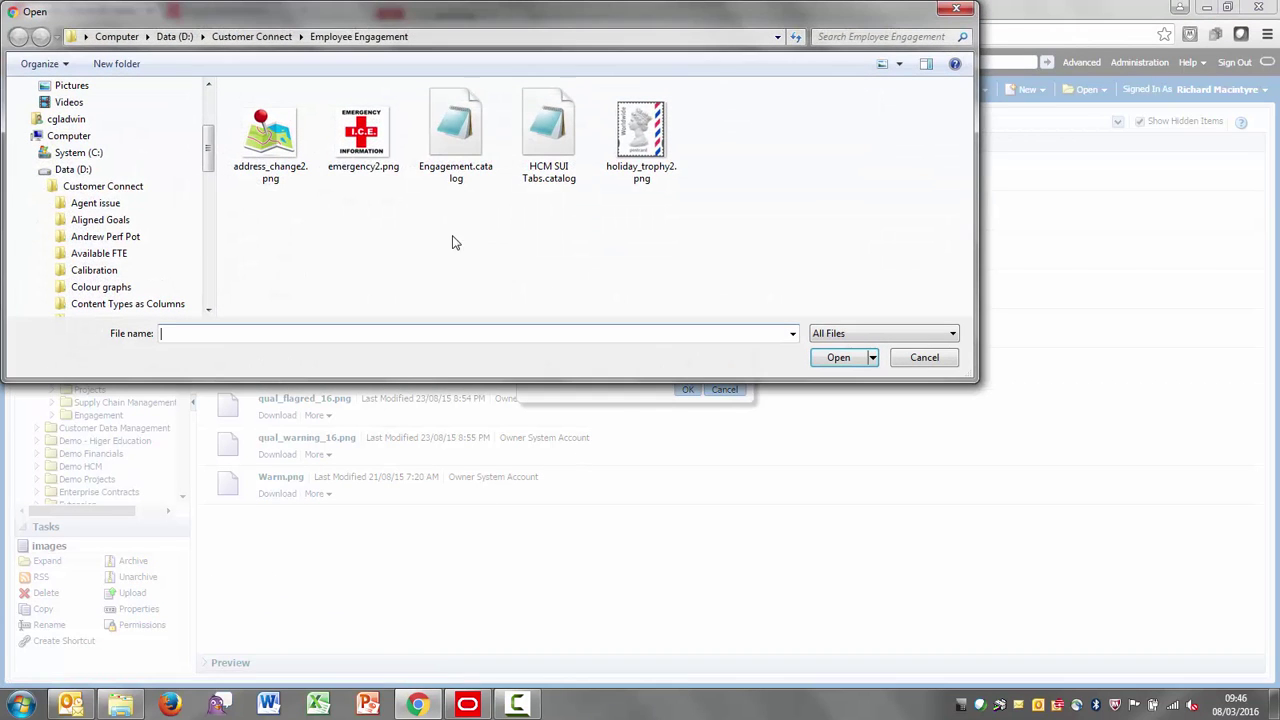
pyautogui.click(362, 130)
pyautogui.click(837, 360)
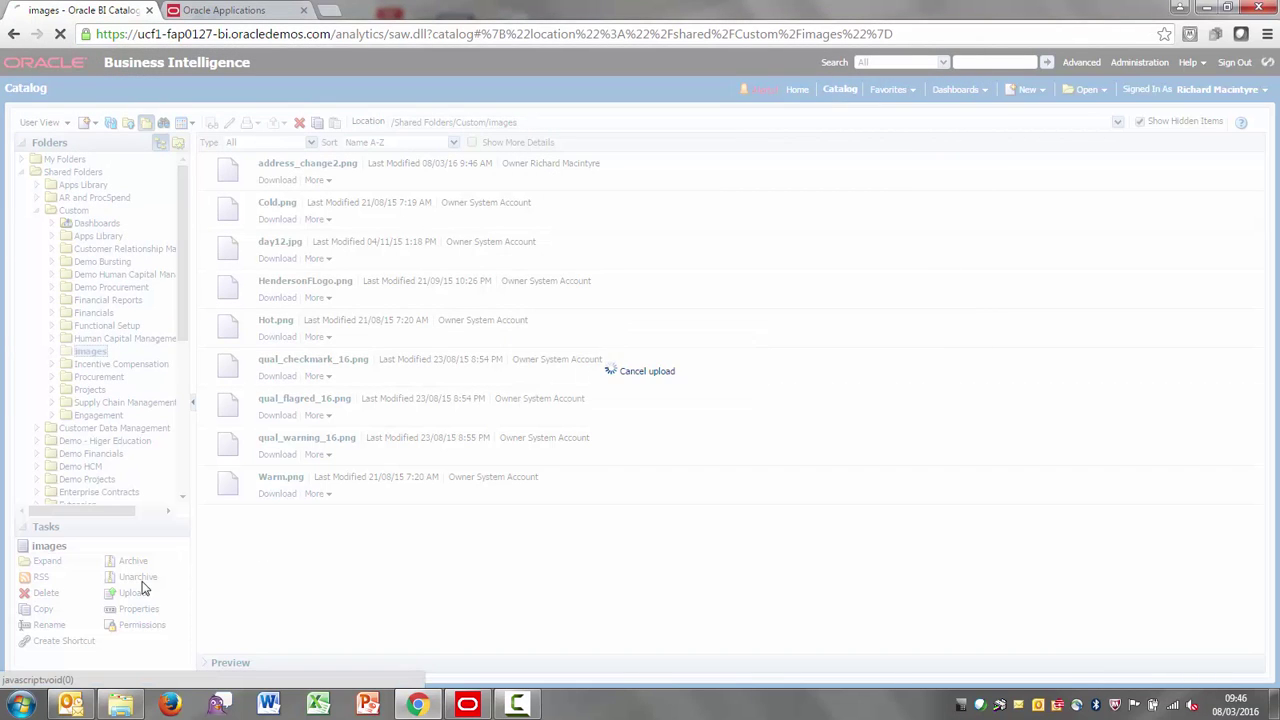
pyautogui.click(133, 592)
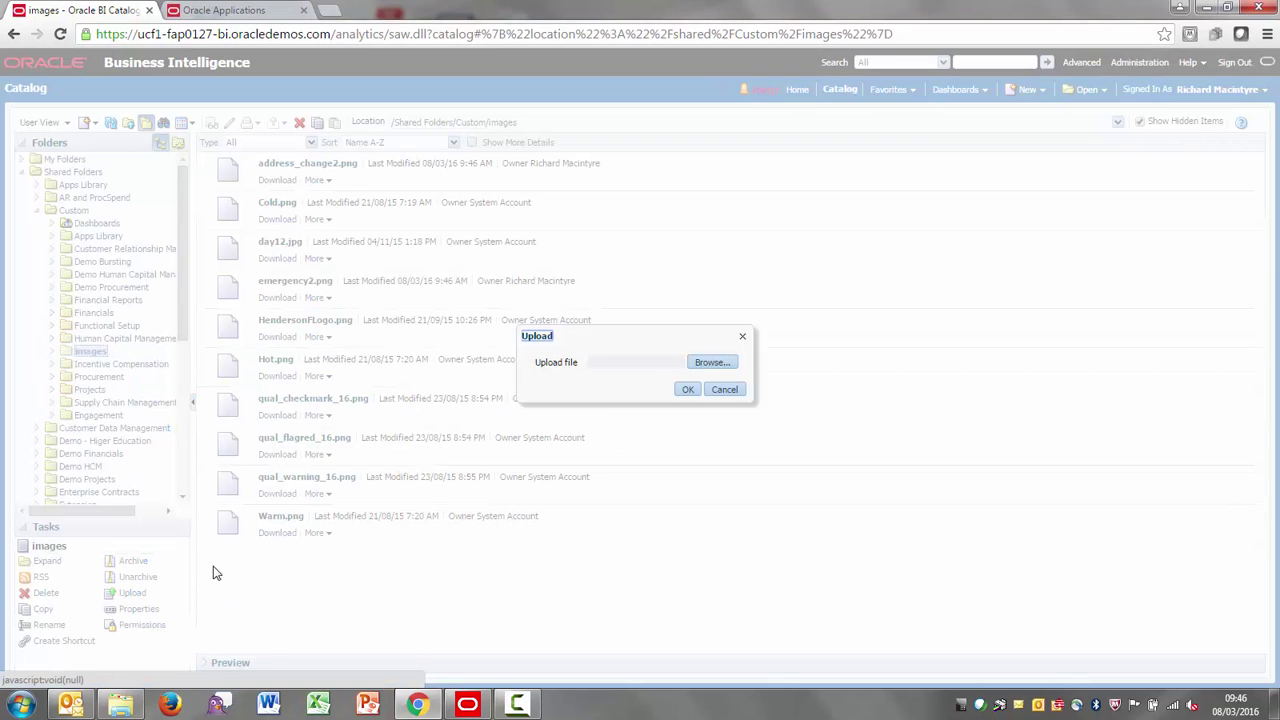
# - Upload holiday_trophy2.png into the images folder after clearing a missing-file error
pyautogui.click(687, 389)
pyautogui.click(688, 390)
pyautogui.click(710, 365)
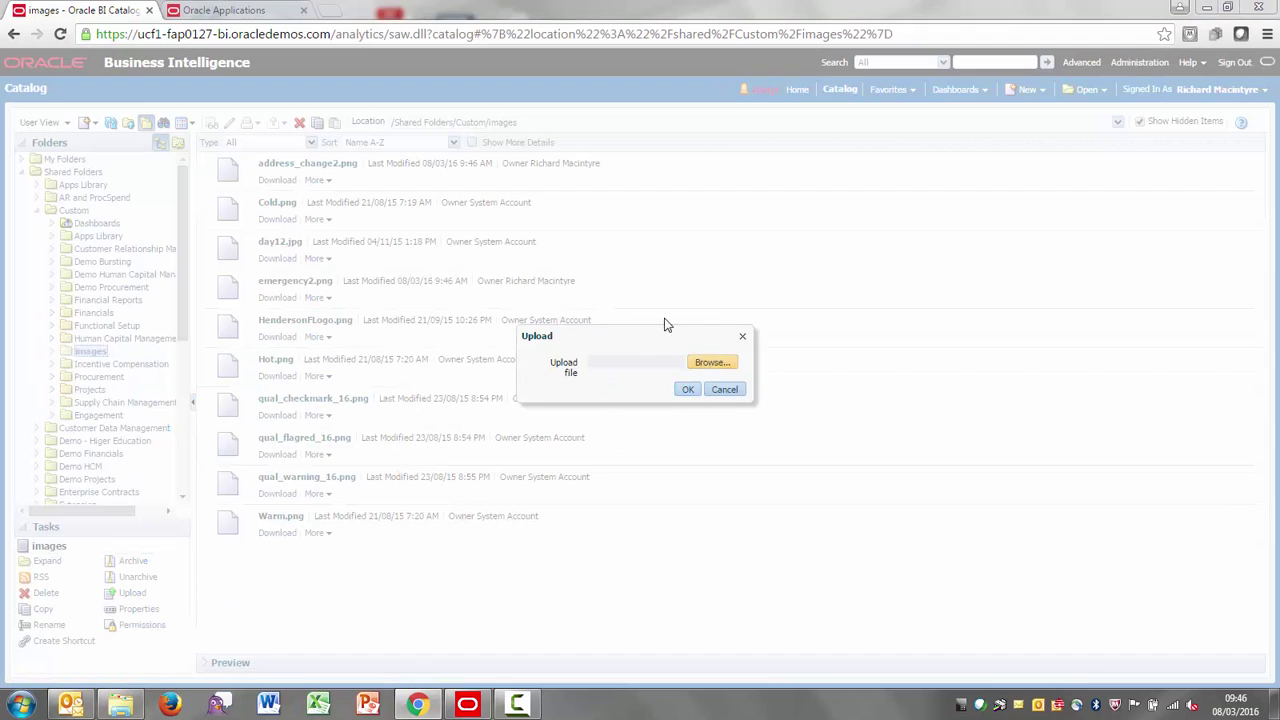
pyautogui.click(641, 135)
pyautogui.click(838, 358)
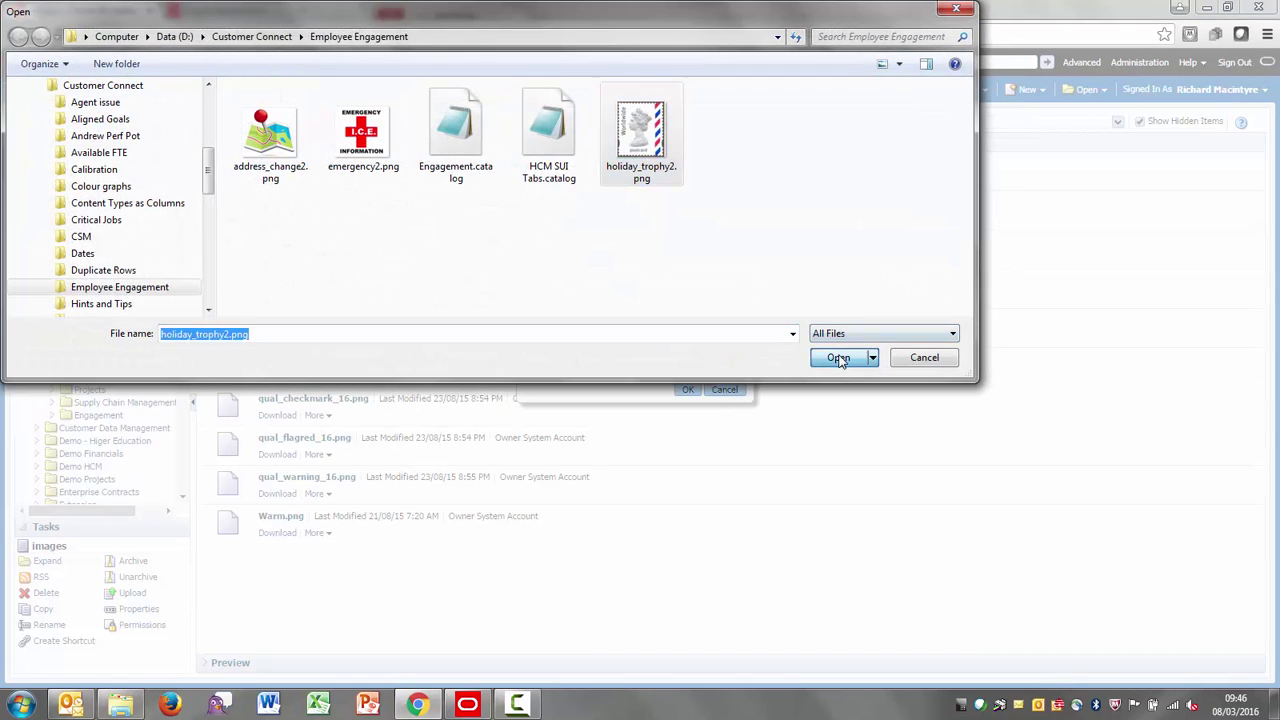
pyautogui.press('Return')
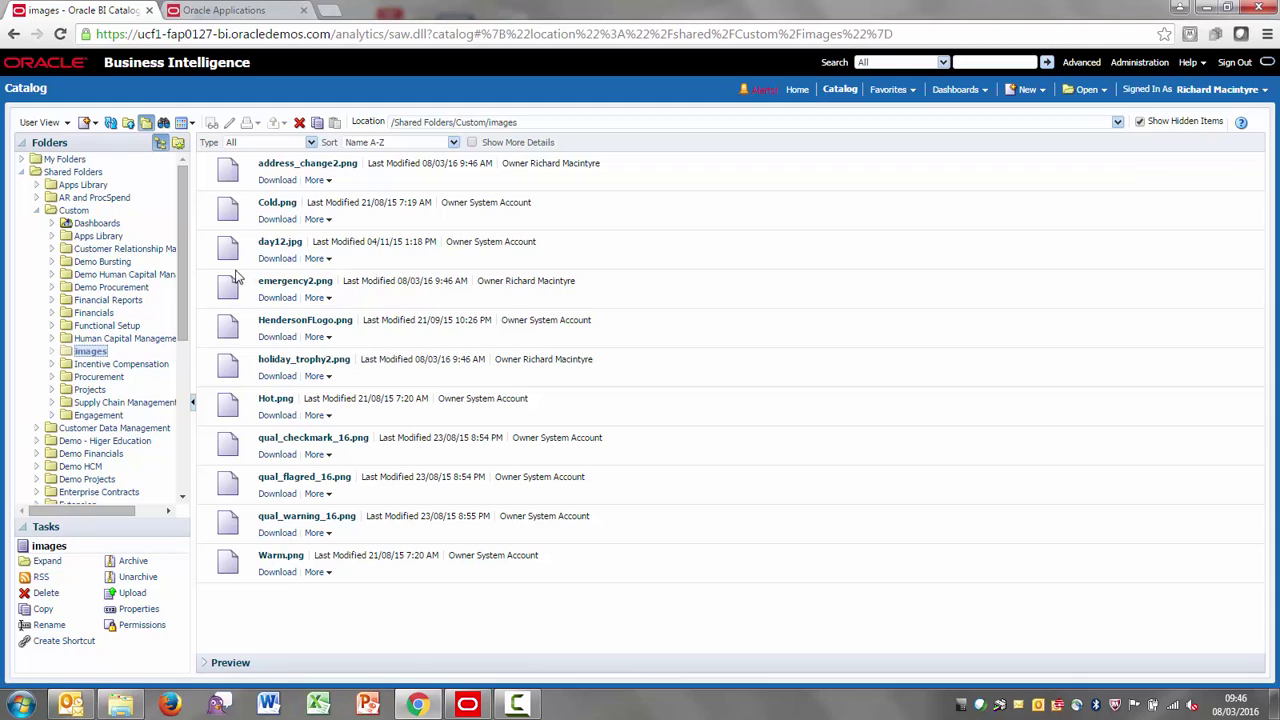
# - Open the HCM SUI Tabs dashboard from Custom Dashboards and view its Manager Awards page
pyautogui.click(97, 223)
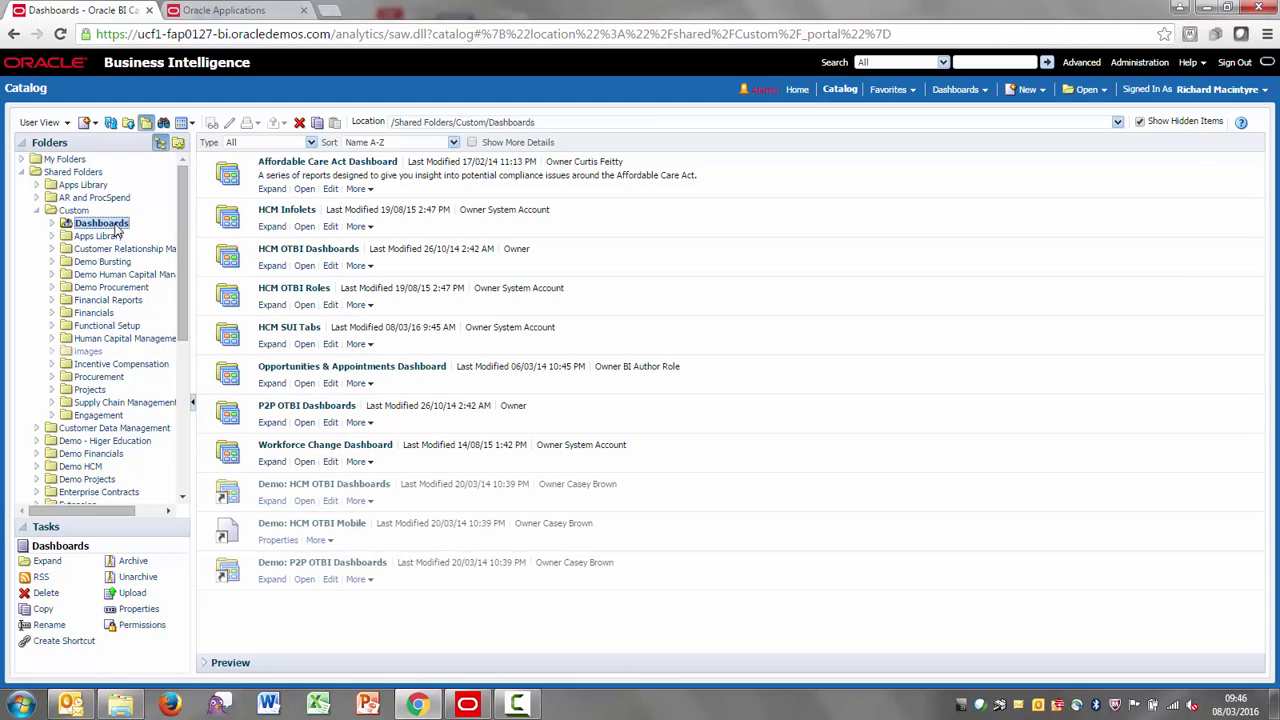
pyautogui.click(306, 344)
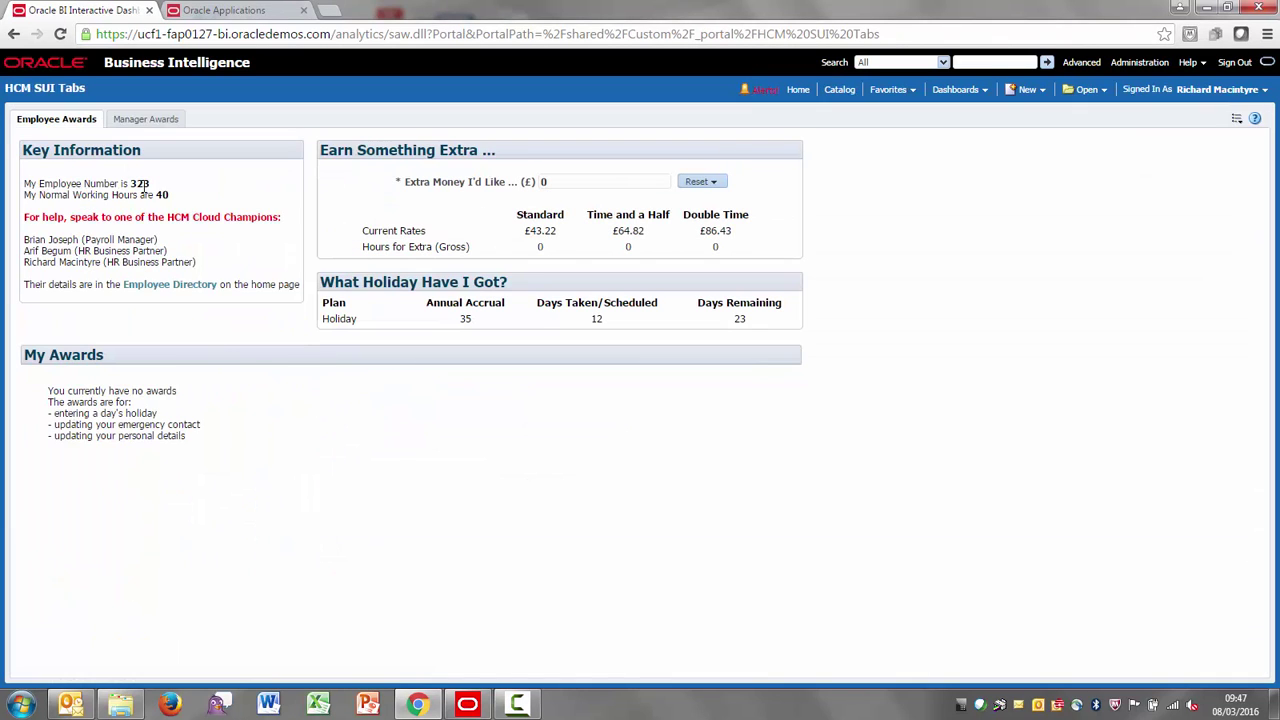
pyautogui.click(128, 122)
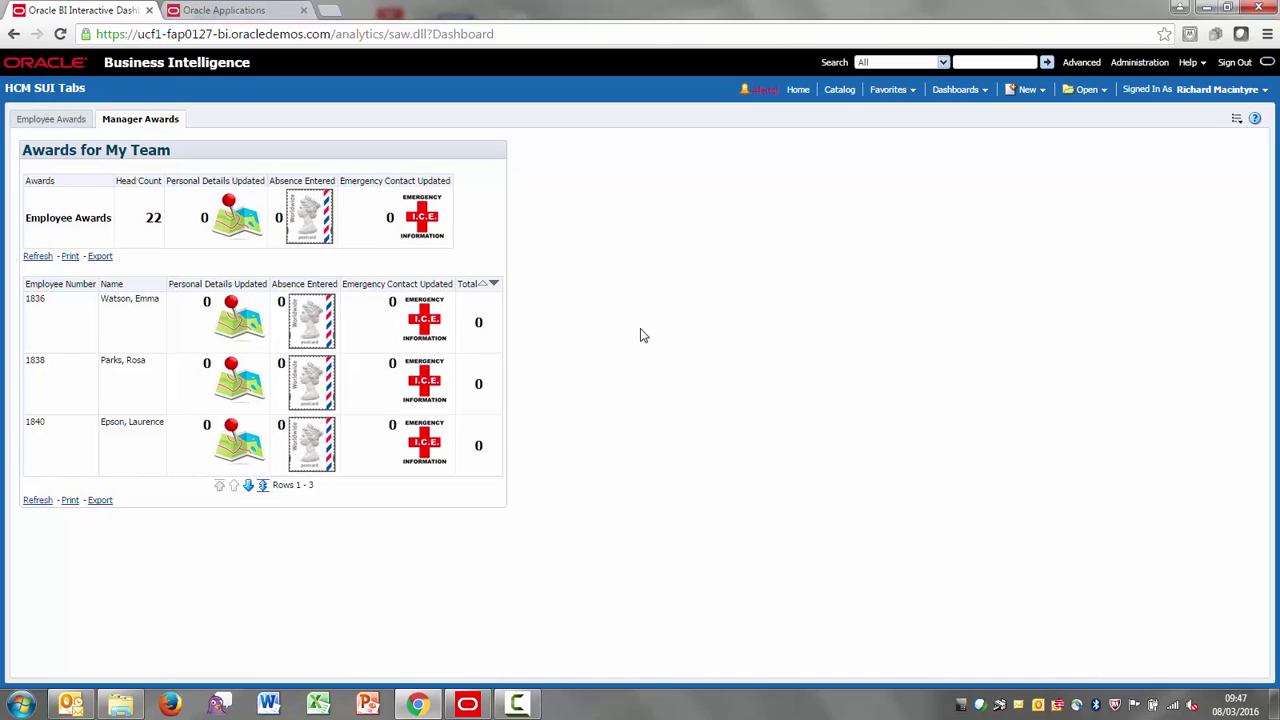
# - Switch to the Oracle Applications browser tab to show the HCM Cloud springboard
pyautogui.click(275, 15)
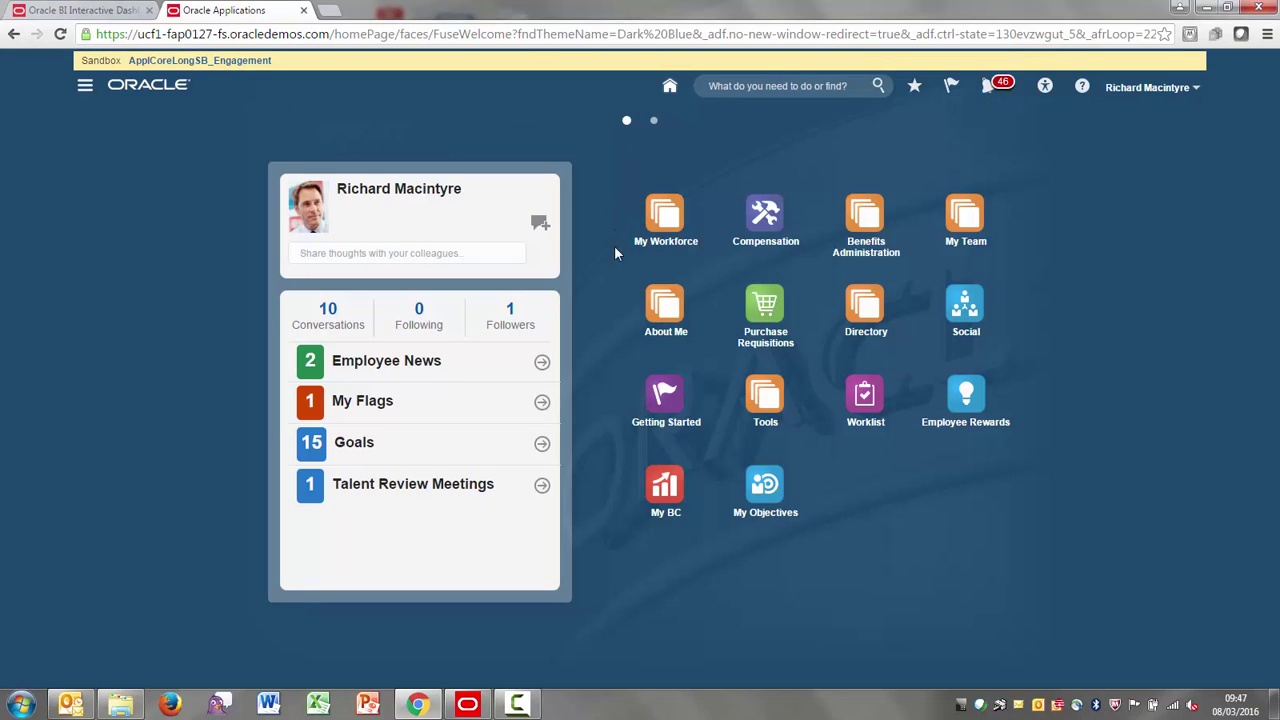
# - From Navigator > More > Tools > Structure, expand About Me and edit the Personal Information entry
pyautogui.click(85, 88)
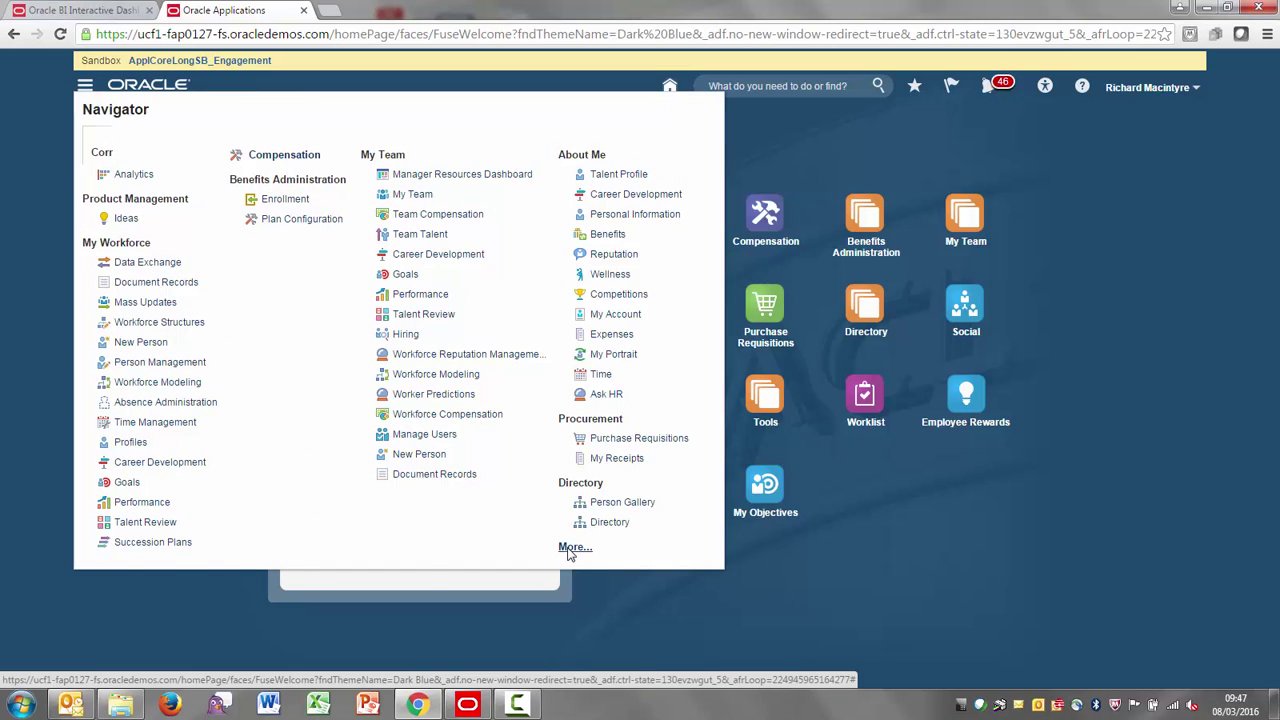
pyautogui.click(568, 550)
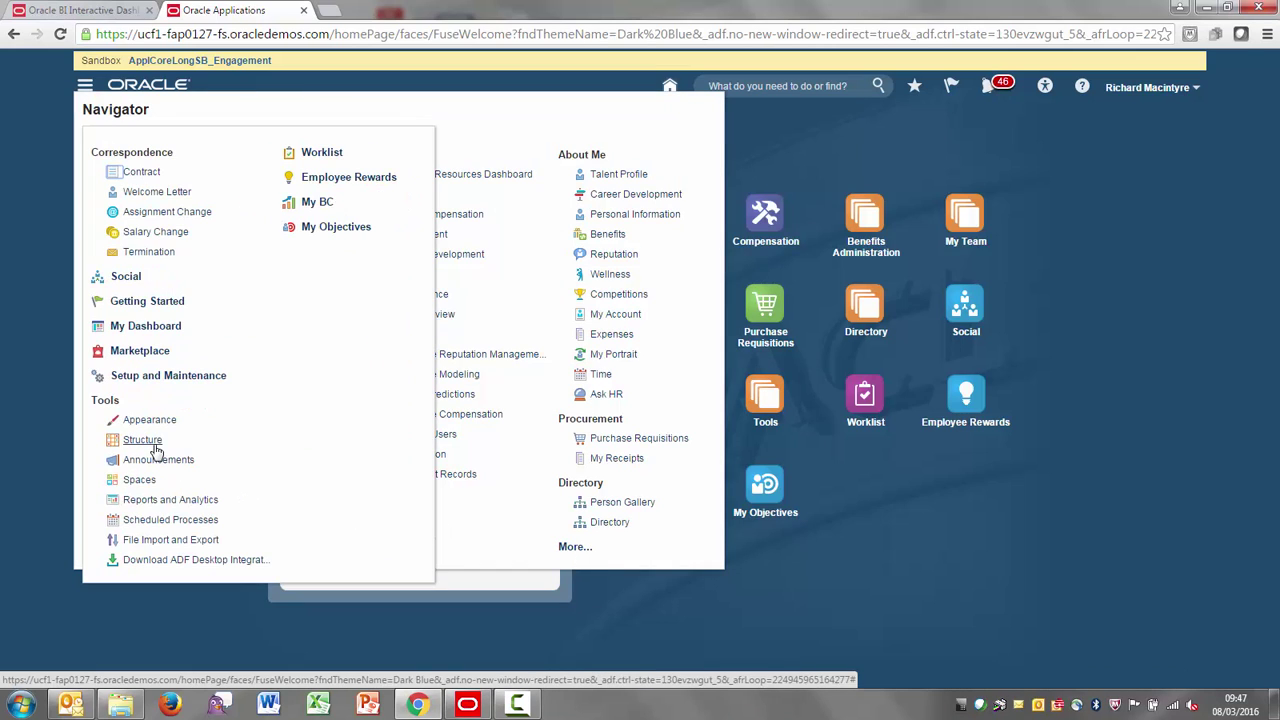
pyautogui.click(150, 441)
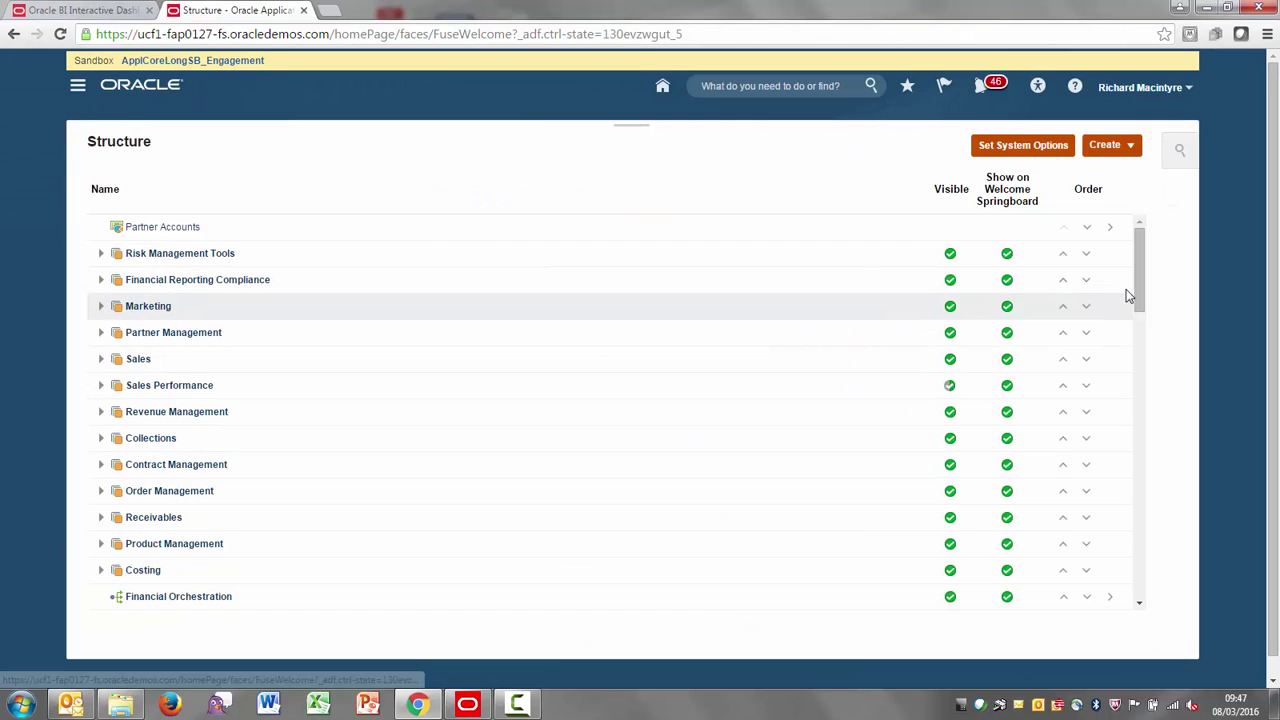
pyautogui.moveTo(1137, 275); pyautogui.dragTo(1140, 420)
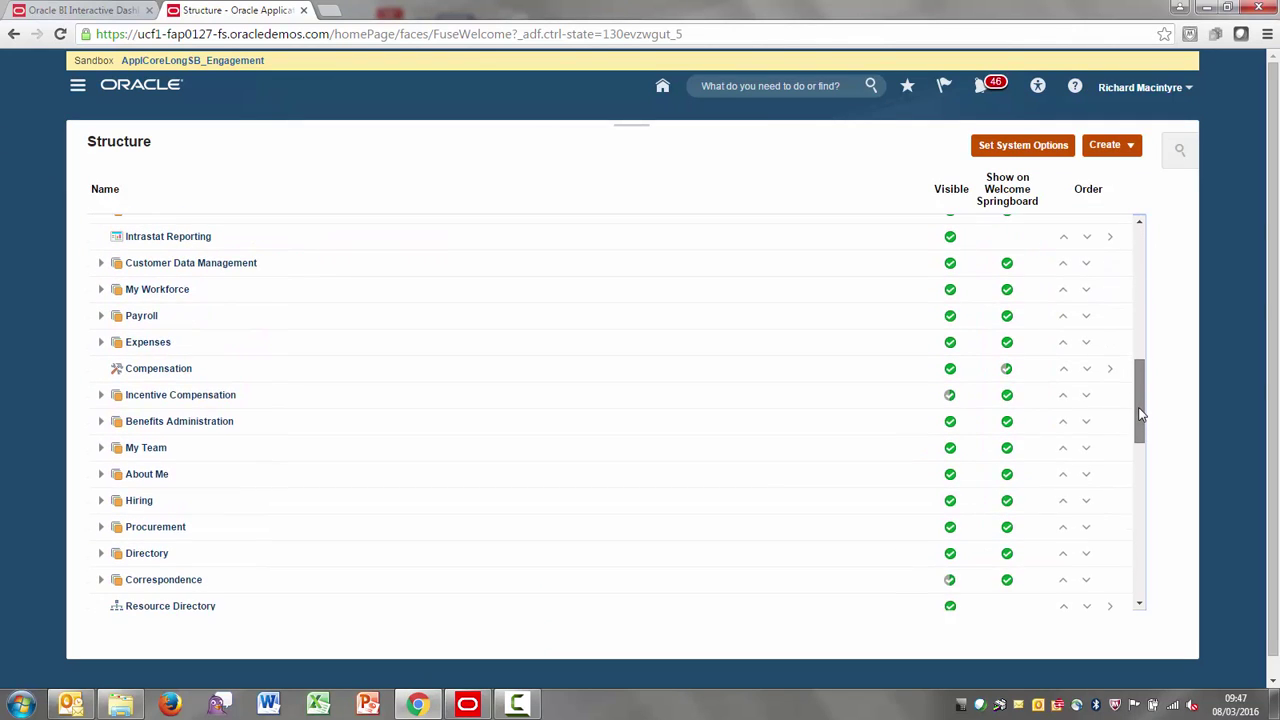
pyautogui.click(99, 476)
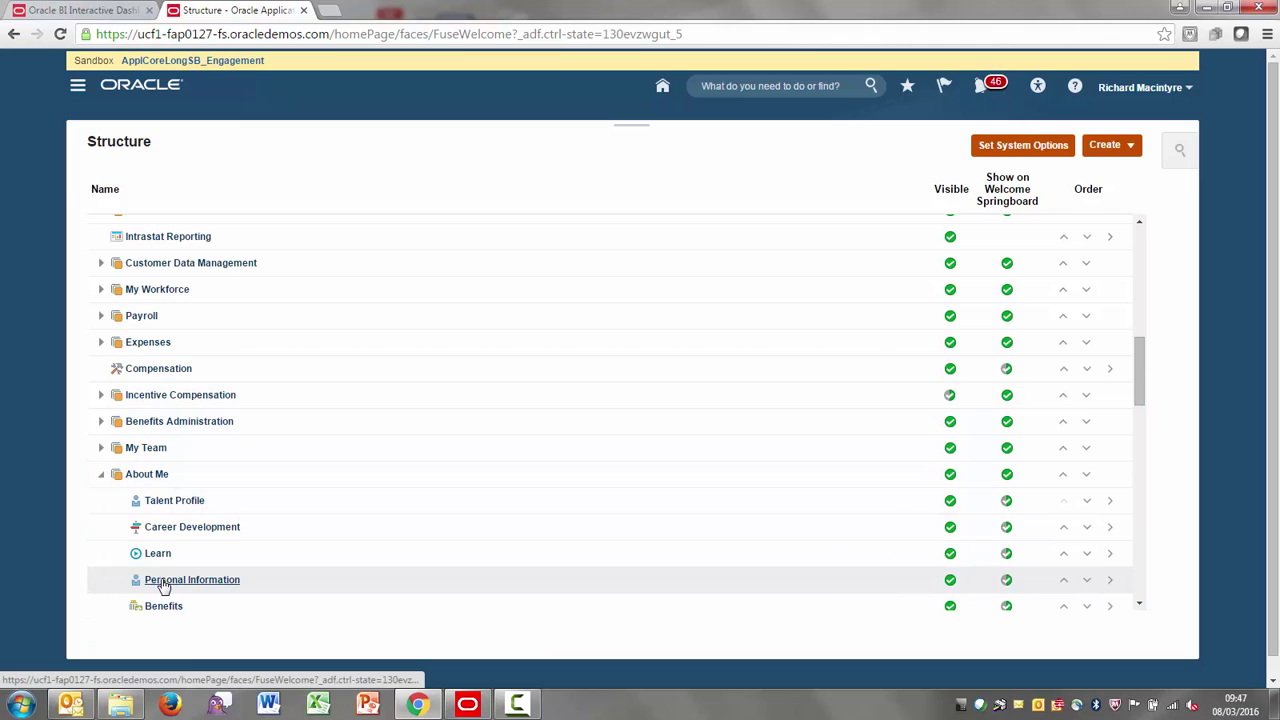
pyautogui.click(163, 586)
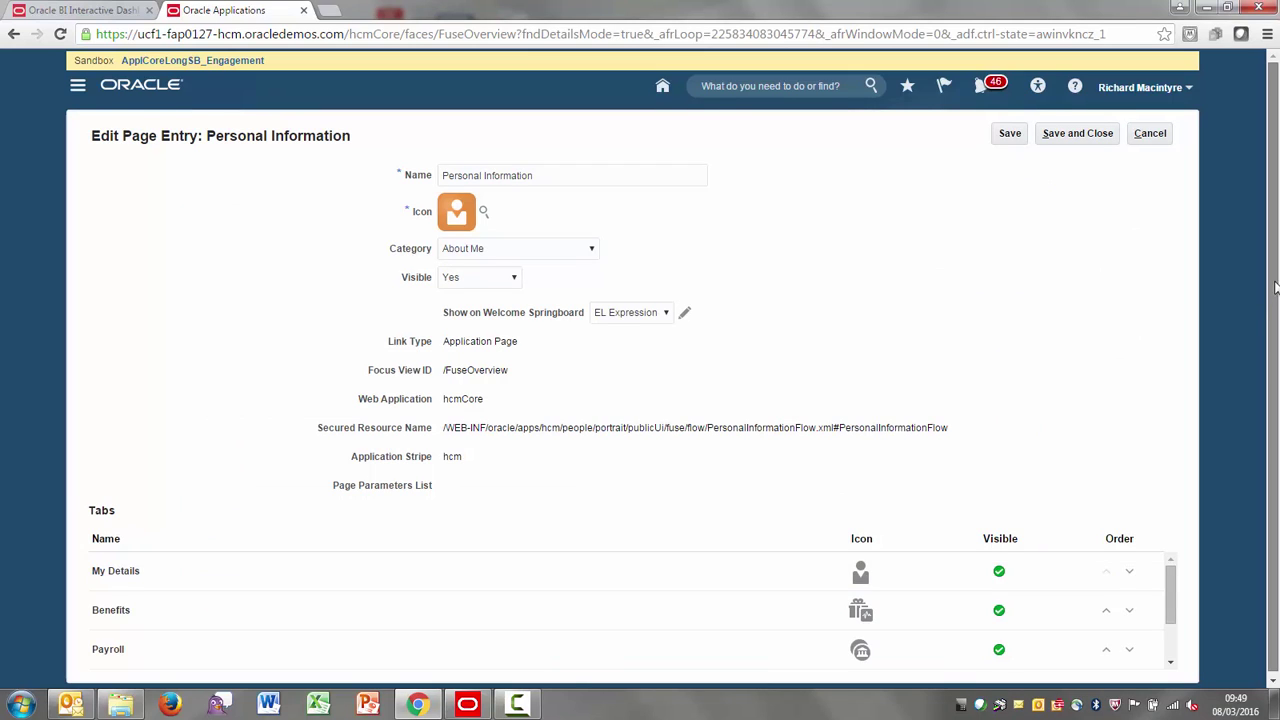
# - Add a new tab named 'Employee Awards' in the empty row of the tabs table
pyautogui.scroll(-1, 1276, 300)
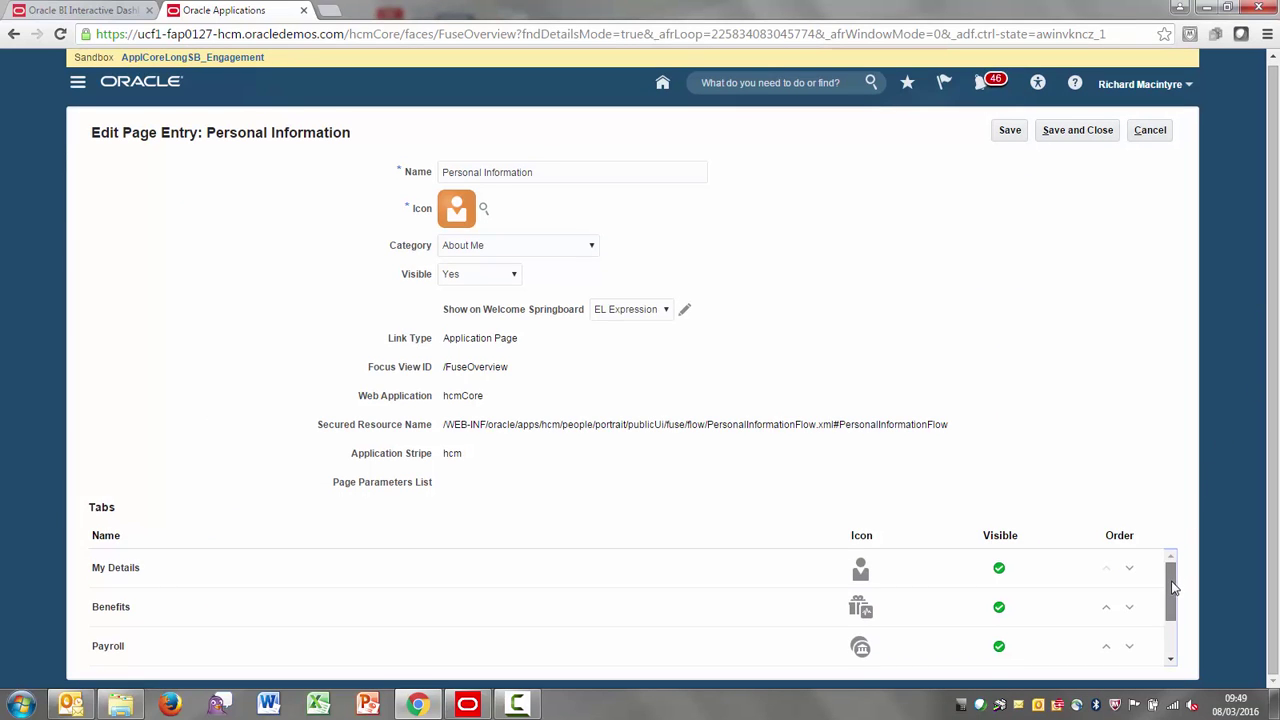
pyautogui.moveTo(1174, 590); pyautogui.dragTo(1169, 613)
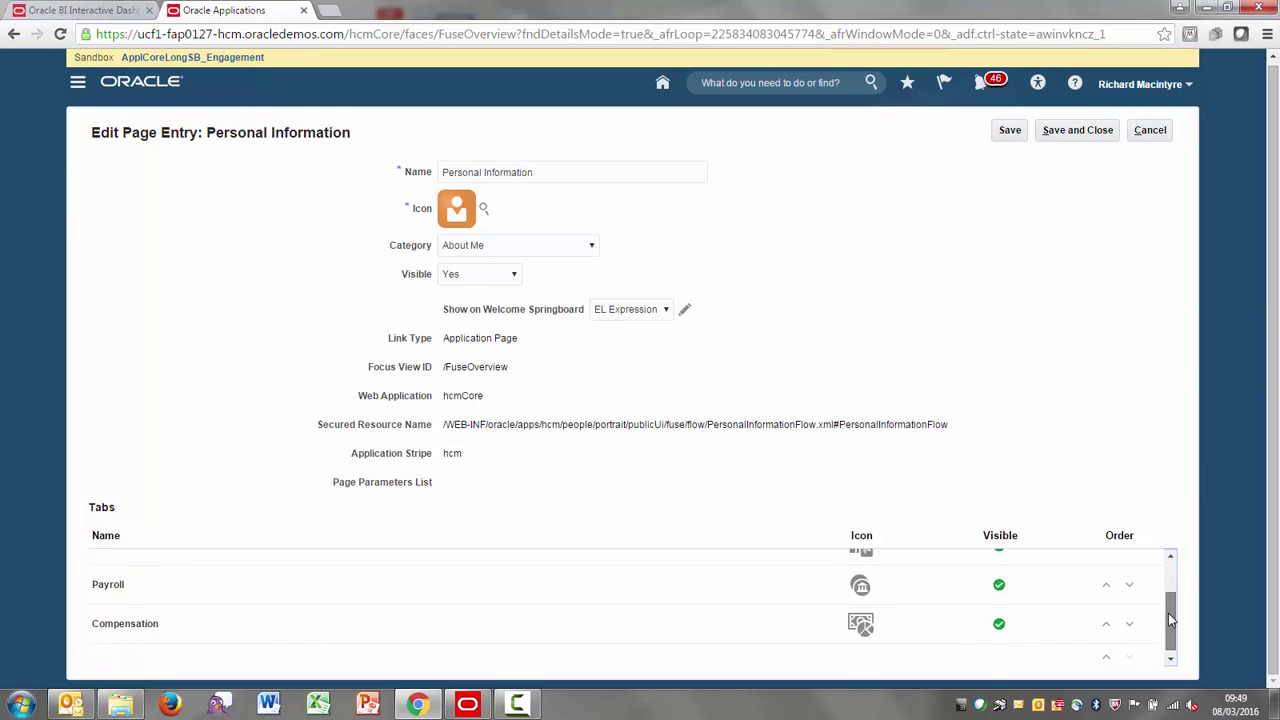
pyautogui.click(247, 661)
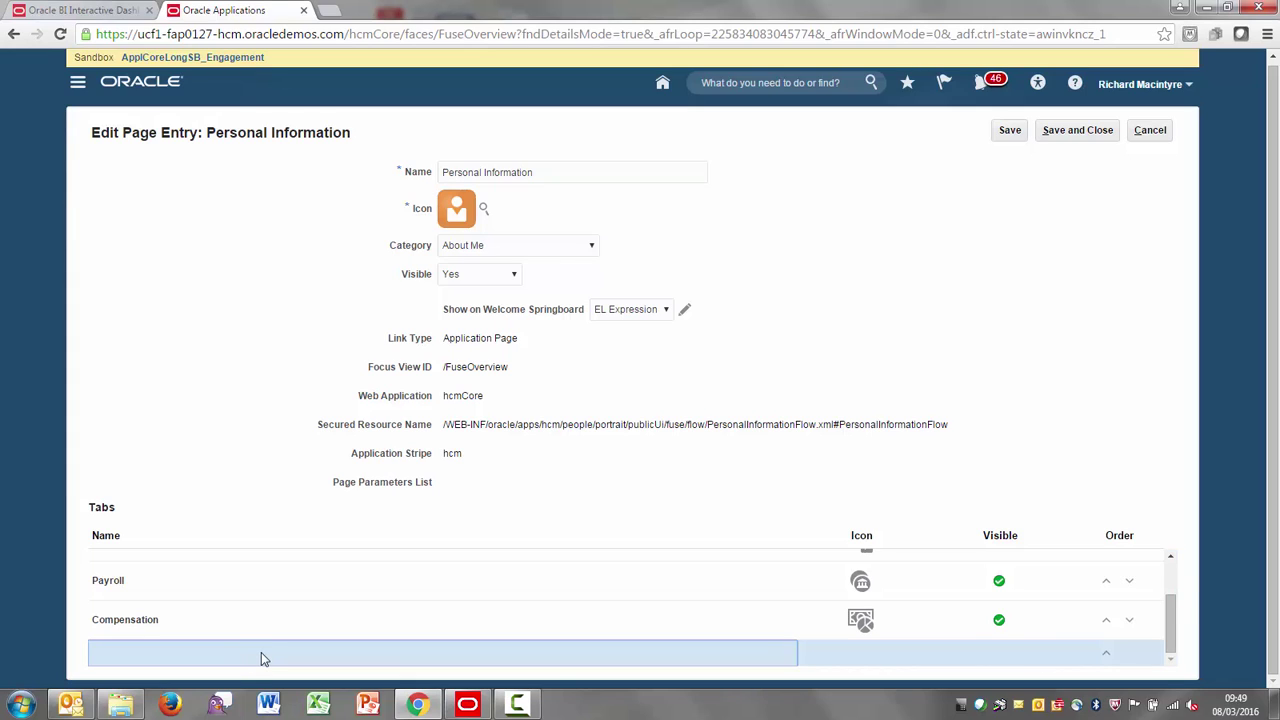
pyautogui.click(261, 652)
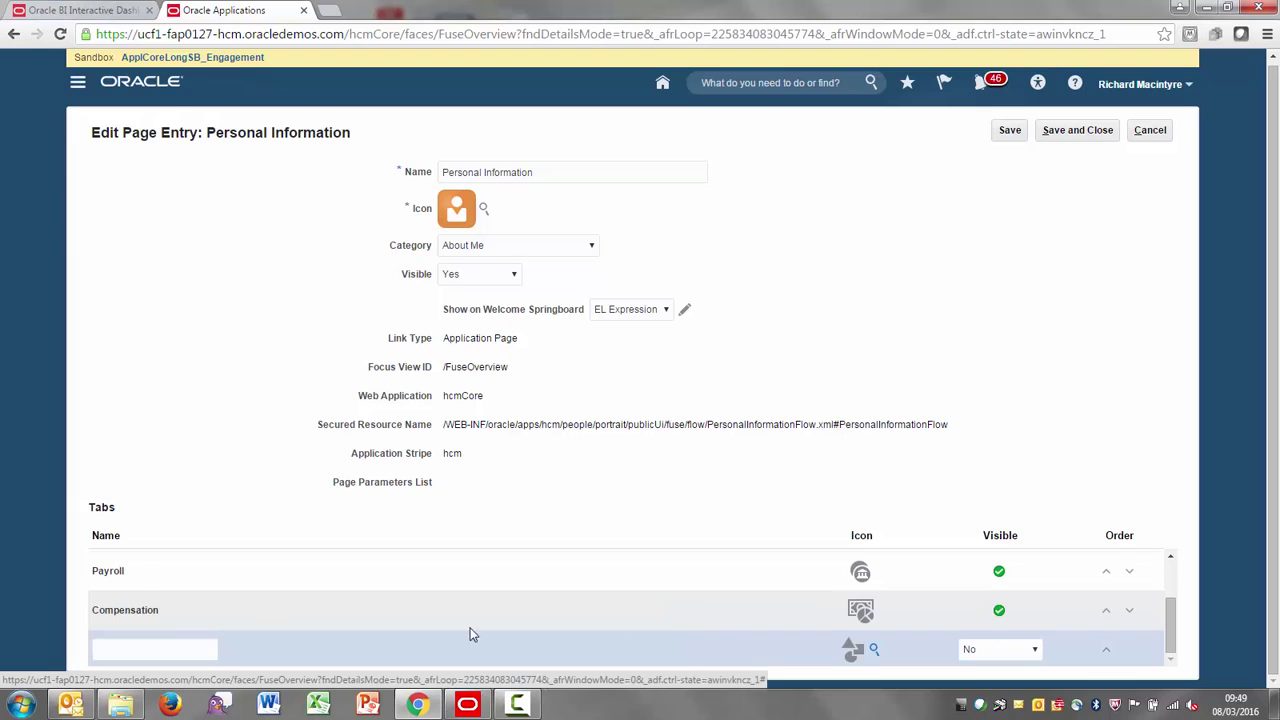
pyautogui.click(195, 652)
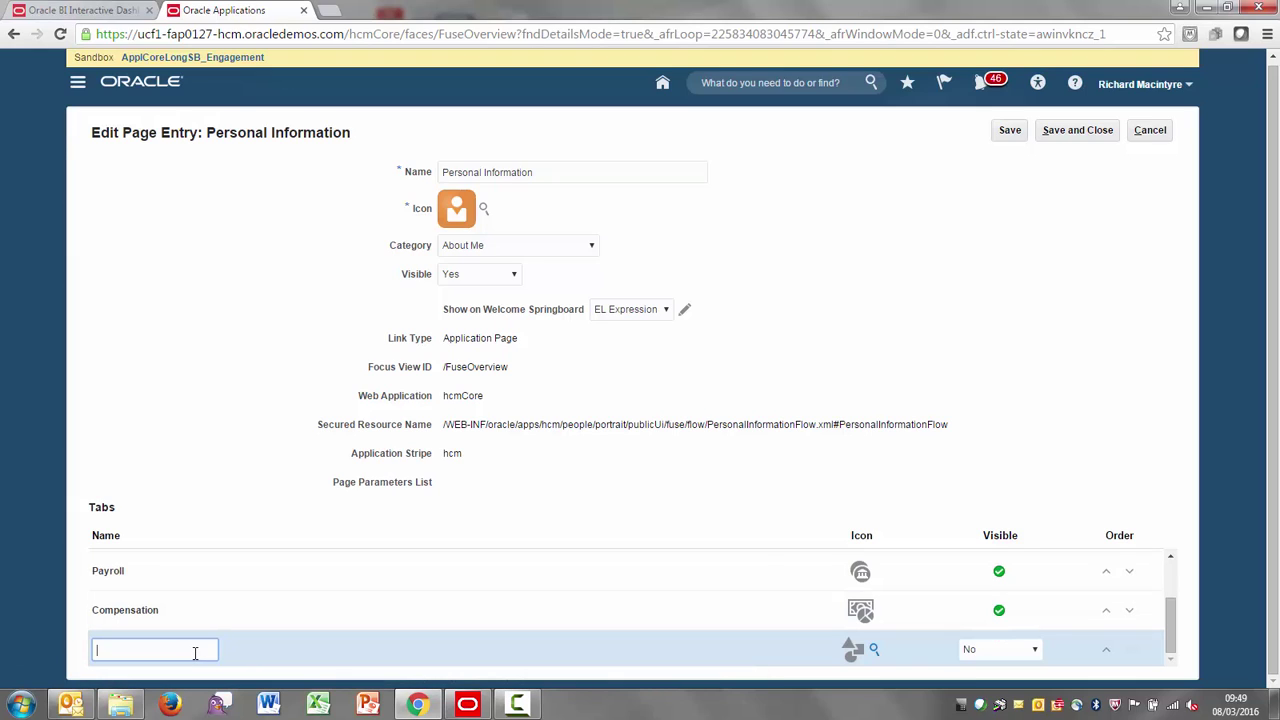
pyautogui.write('Emplo')
pyautogui.click(860, 655)
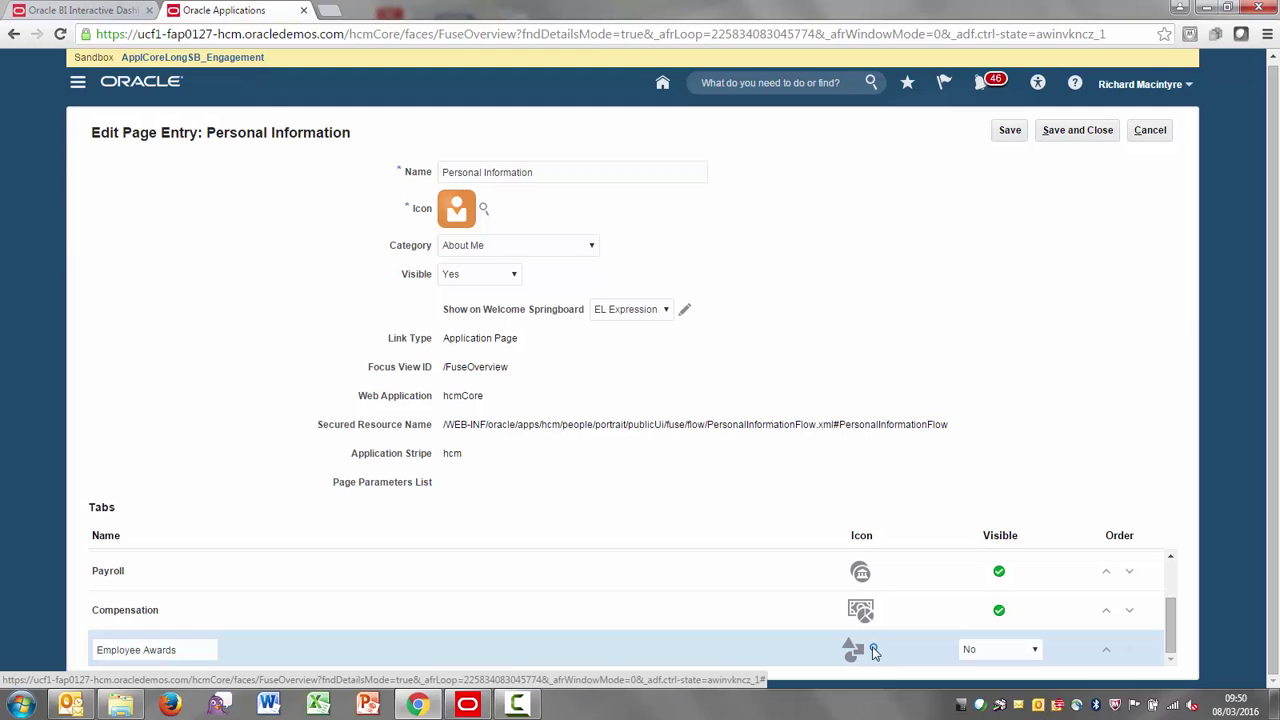
# - Give the Employee Awards tab the podium icon and set its Visible value to Yes
pyautogui.click(874, 651)
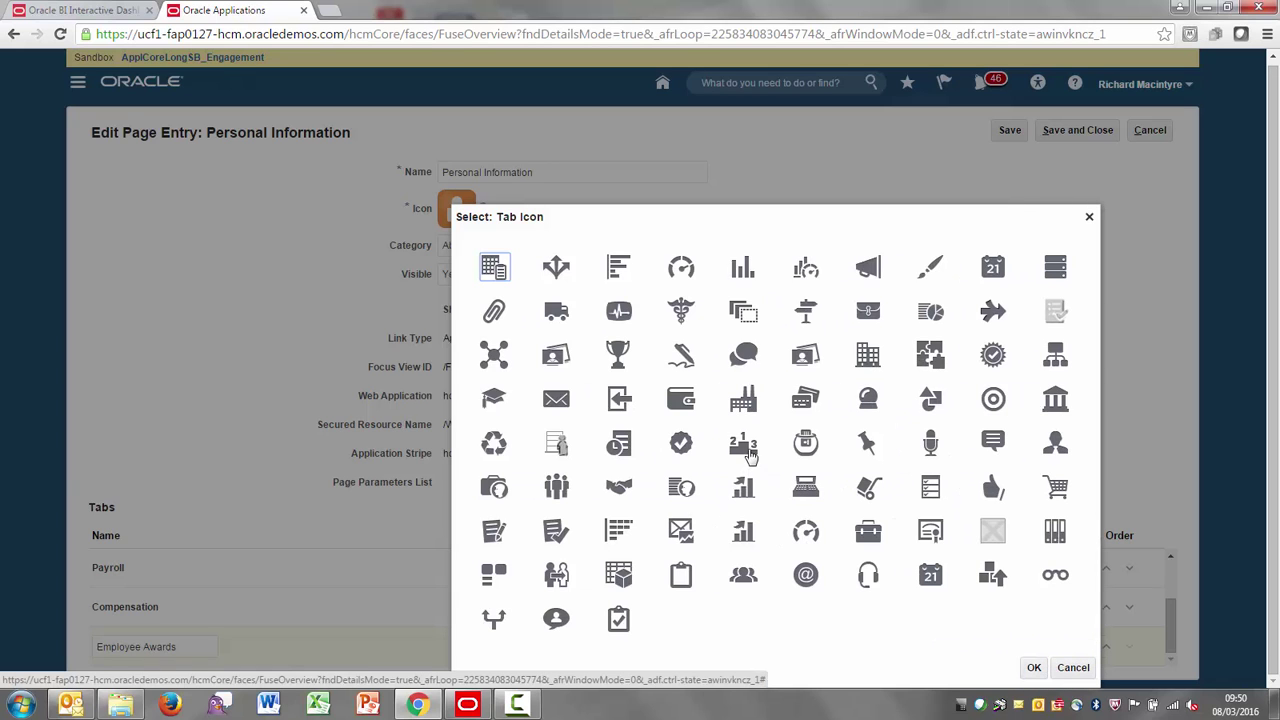
pyautogui.click(745, 450)
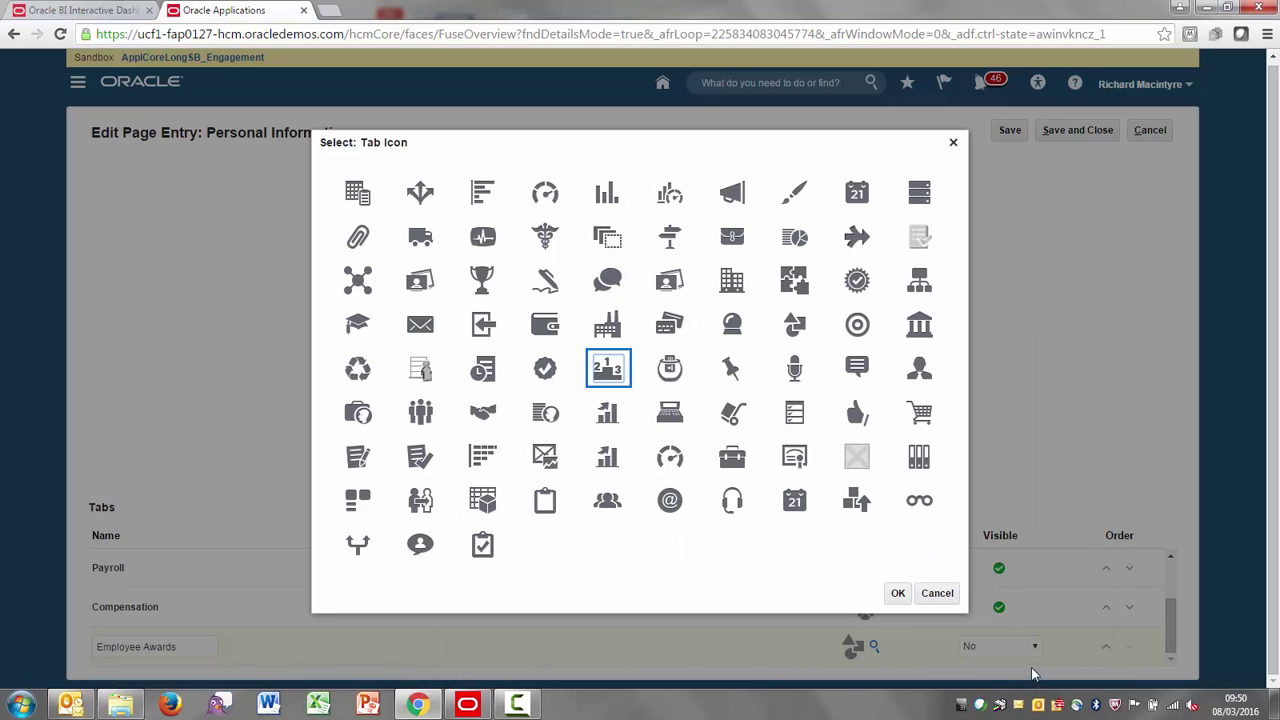
pyautogui.click(898, 595)
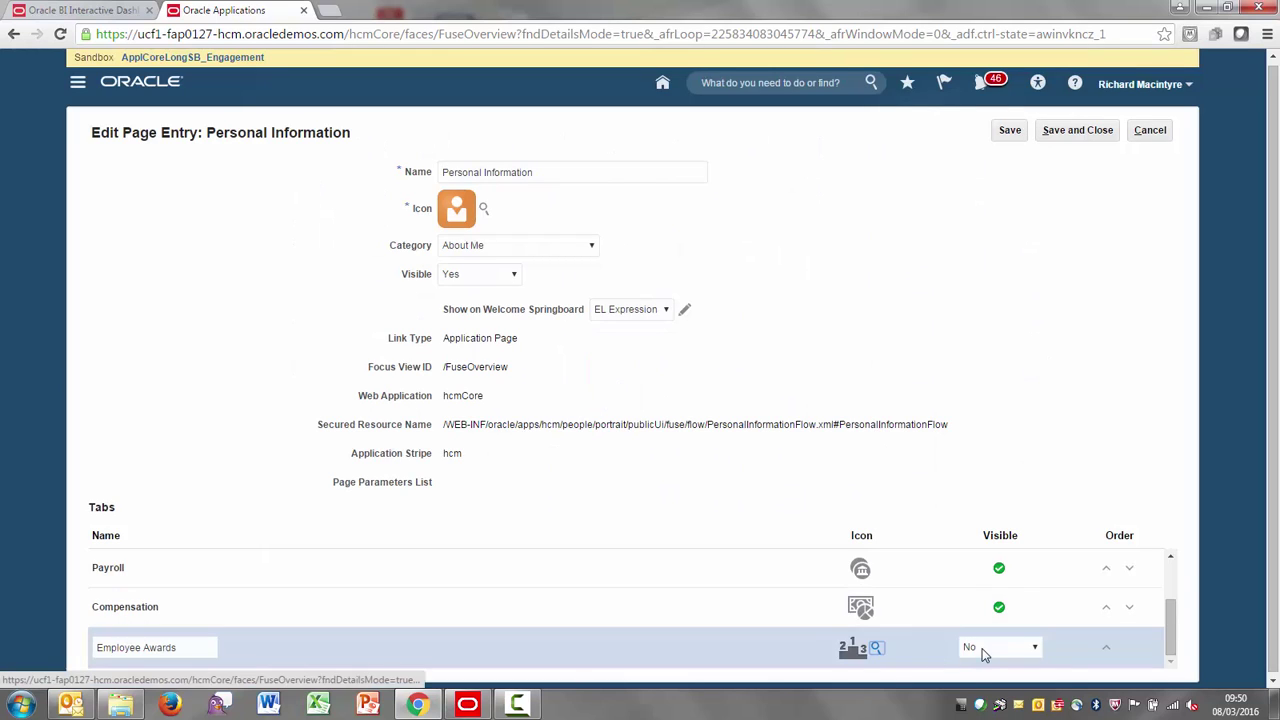
pyautogui.click(983, 647)
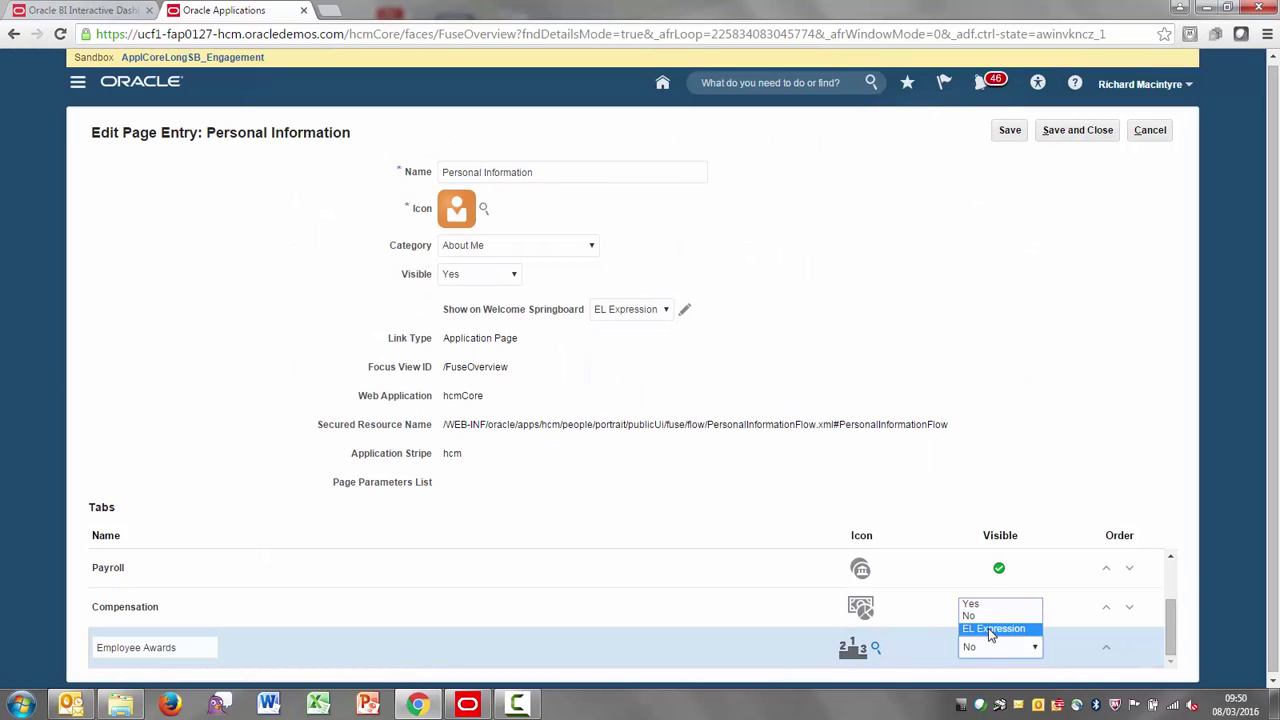
pyautogui.click(975, 605)
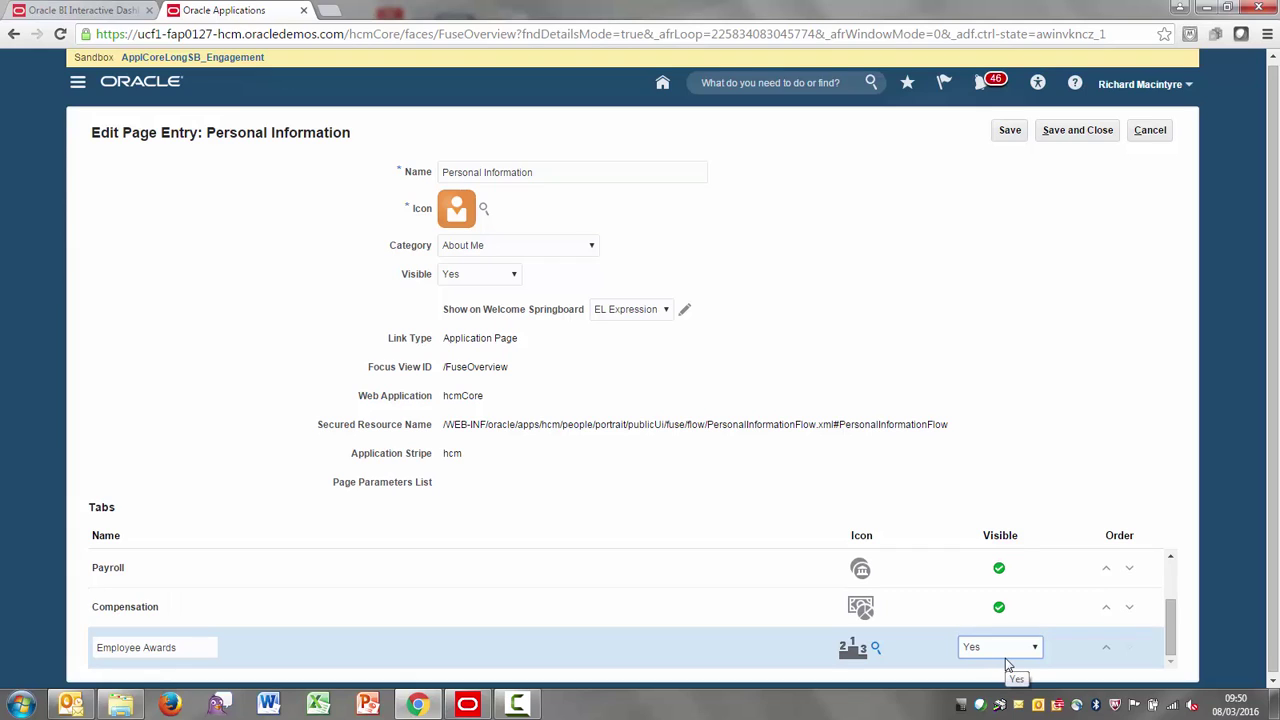
pyautogui.click(1055, 135)
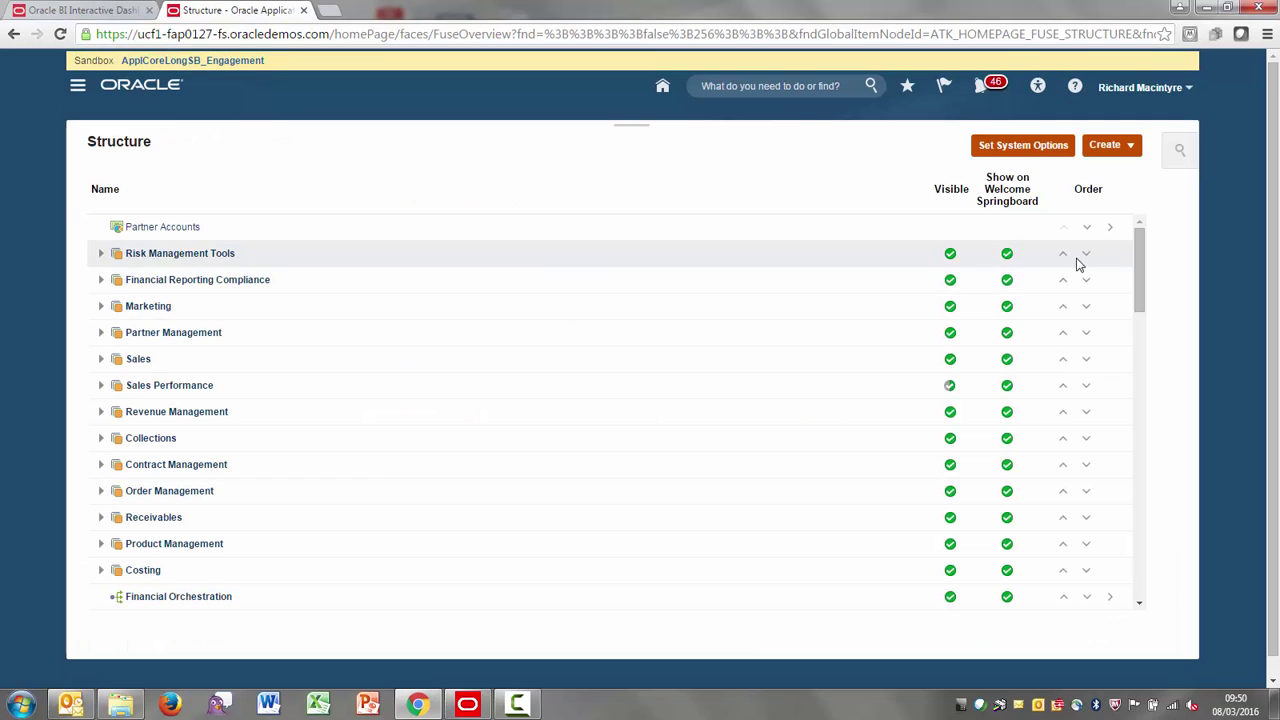
pyautogui.moveTo(1141, 291); pyautogui.dragTo(1140, 356)
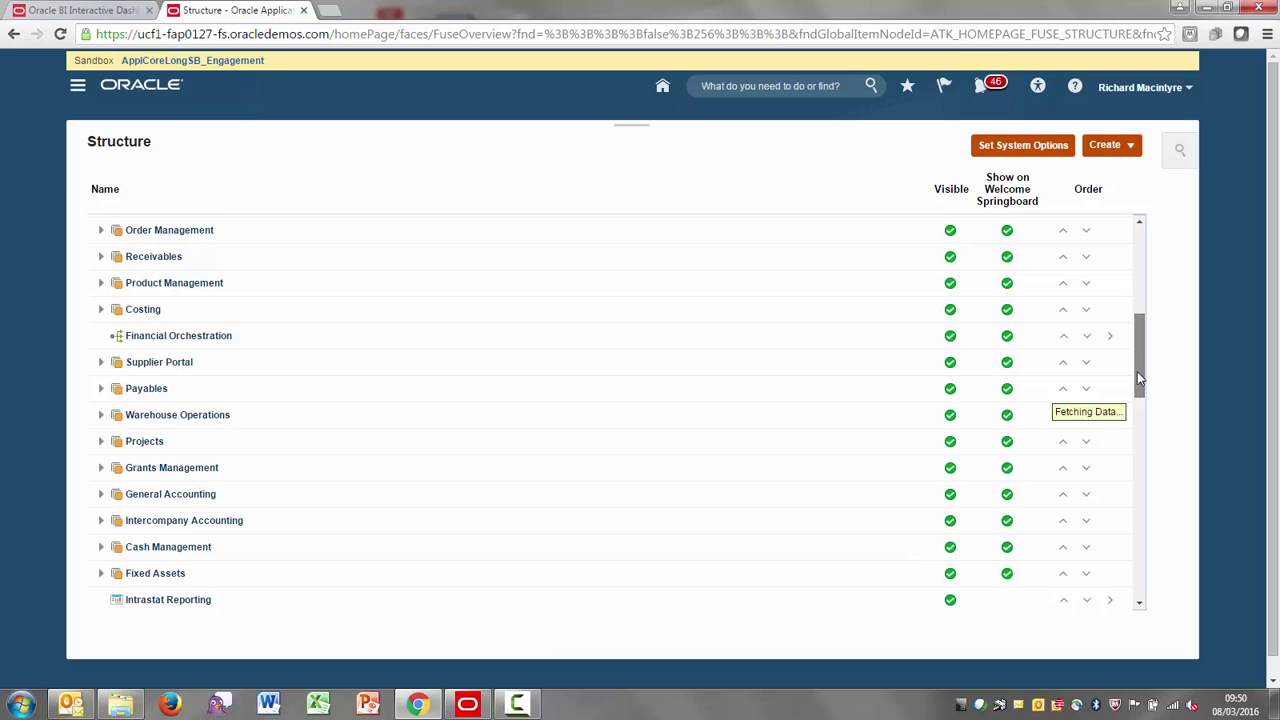
pyautogui.moveTo(1137, 372); pyautogui.dragTo(1140, 440)
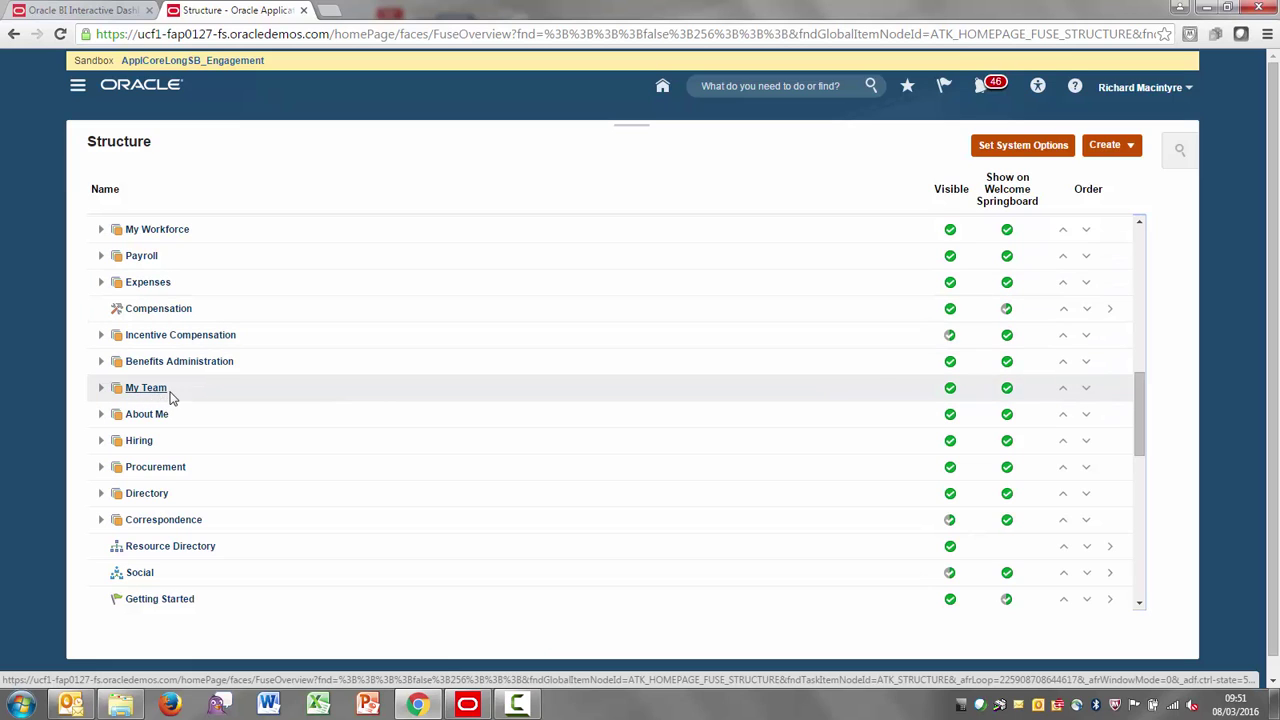
# - From Home, open the Employee Awards tab and choose Personalise Workarea Pages
pyautogui.click(664, 92)
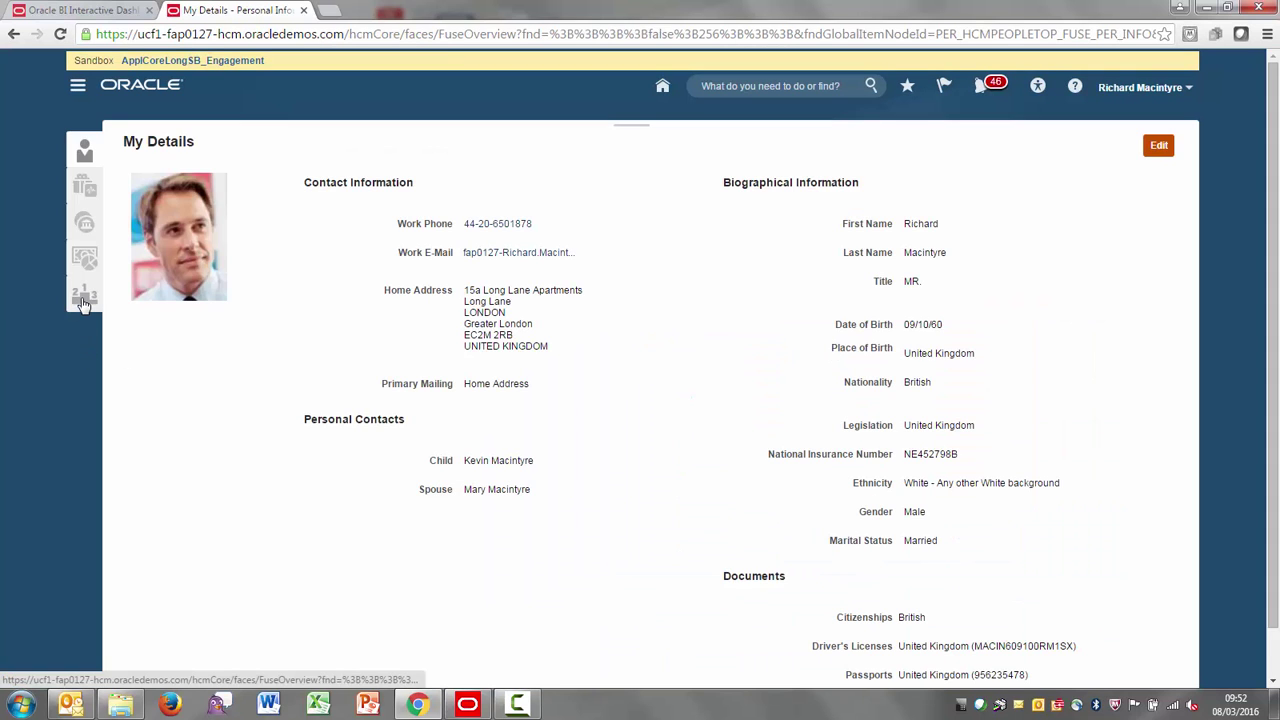
pyautogui.click(84, 297)
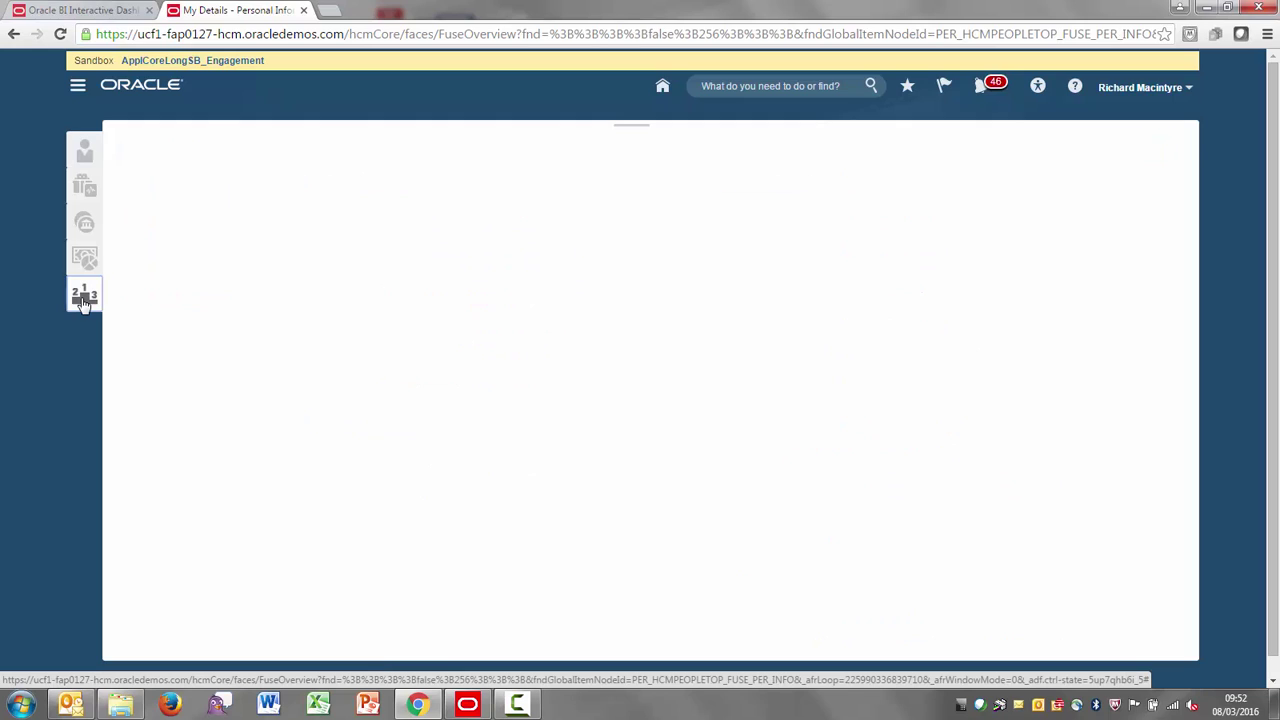
pyautogui.click(1190, 91)
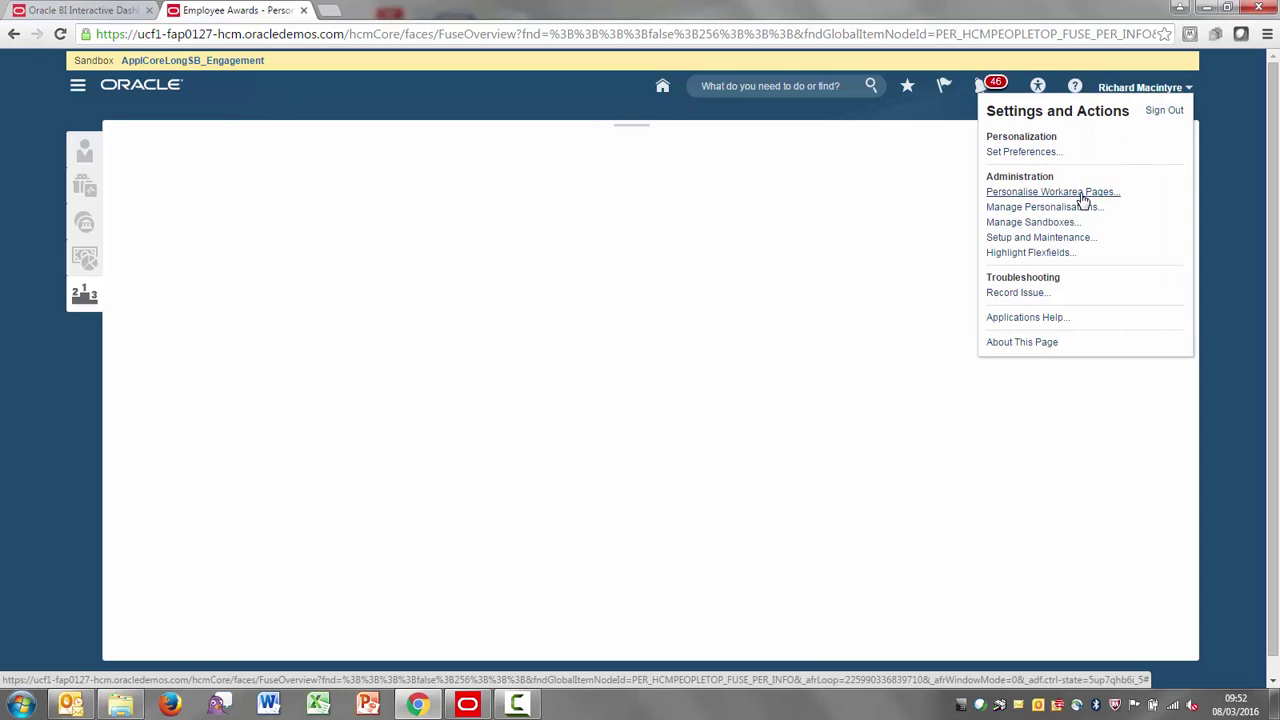
pyautogui.click(1053, 192)
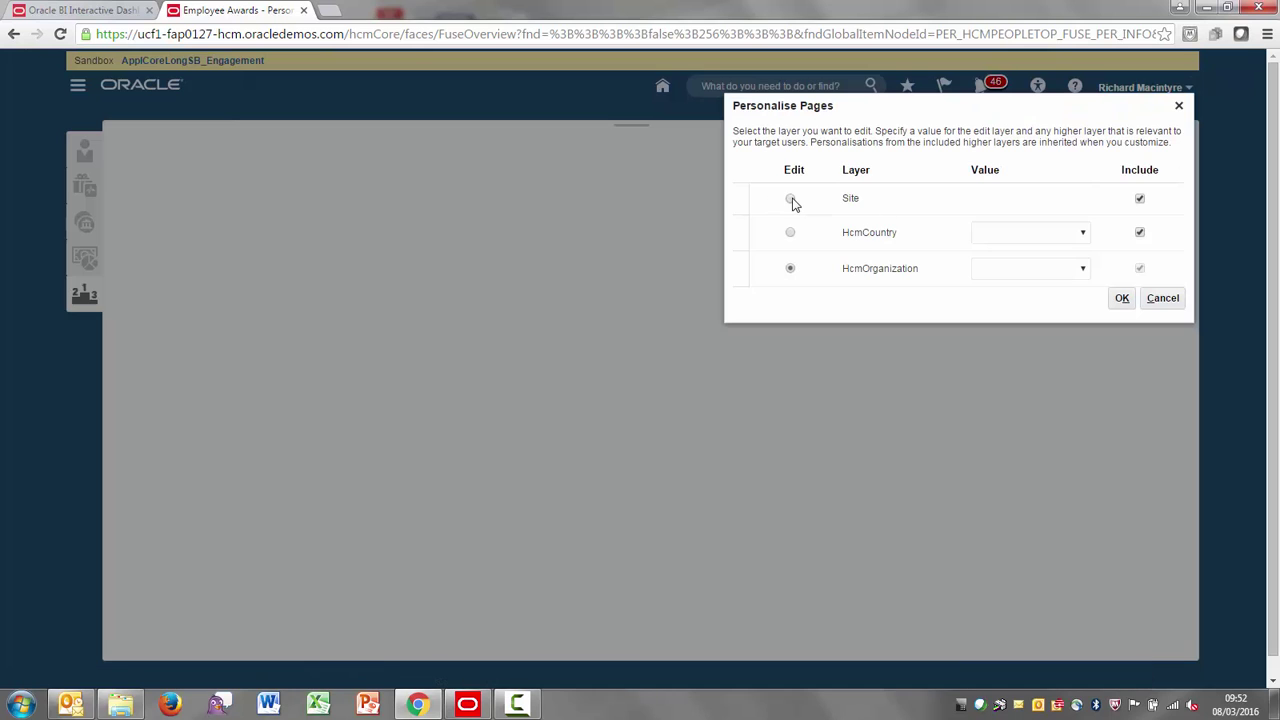
# - At the Site layer, add the Employee Awards dashboard from Shared Folders > Custom > Dashboards > HCM SUI Tabs
pyautogui.click(1122, 298)
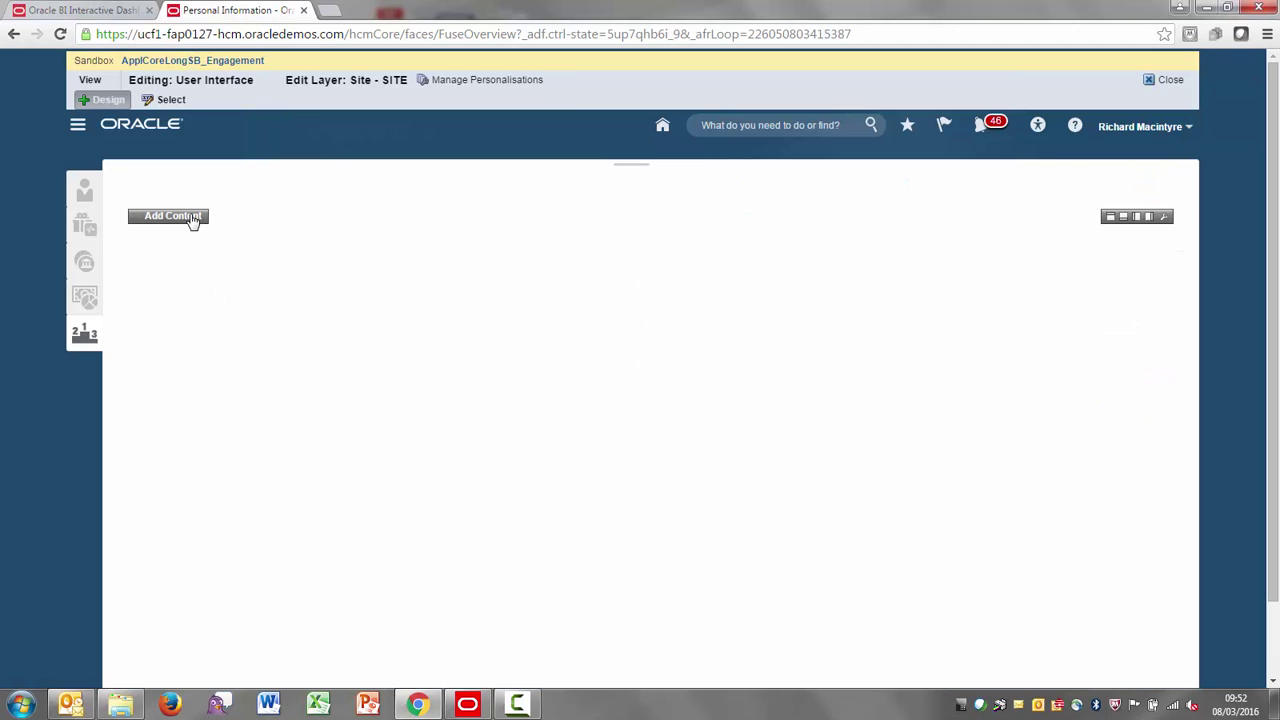
pyautogui.click(193, 220)
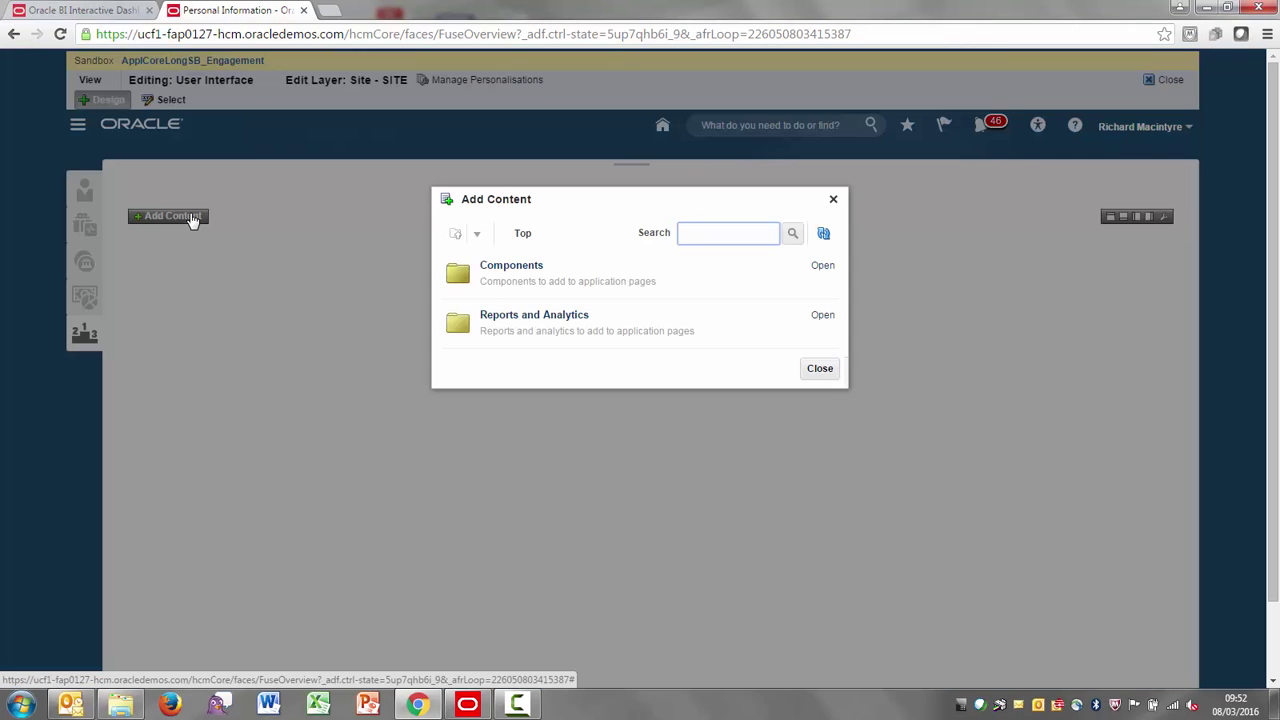
pyautogui.click(510, 317)
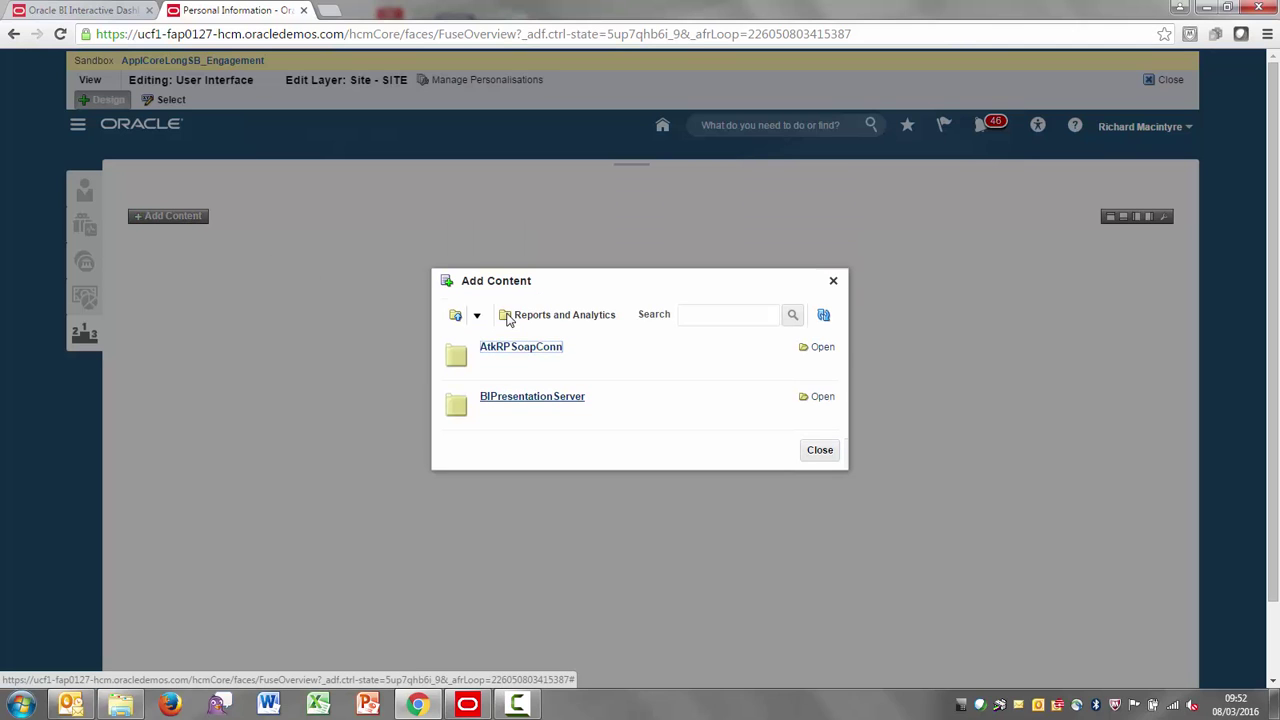
pyautogui.click(510, 398)
pyautogui.click(508, 400)
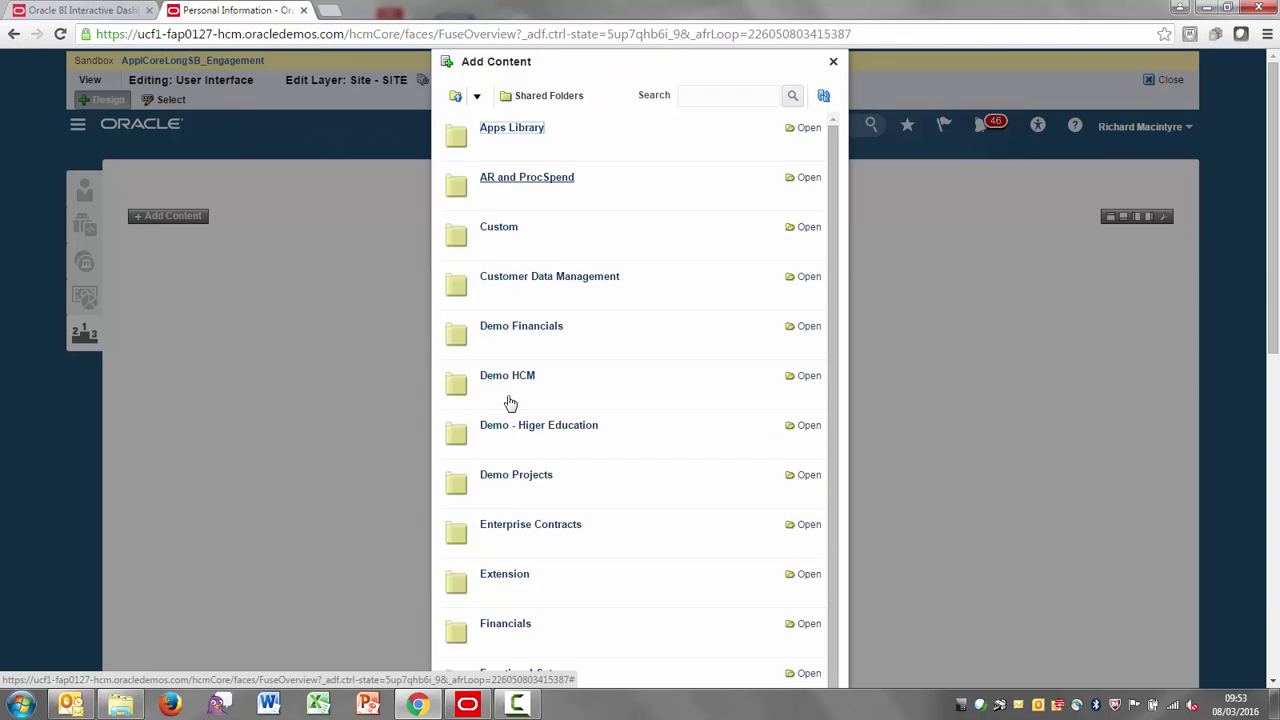
pyautogui.click(500, 228)
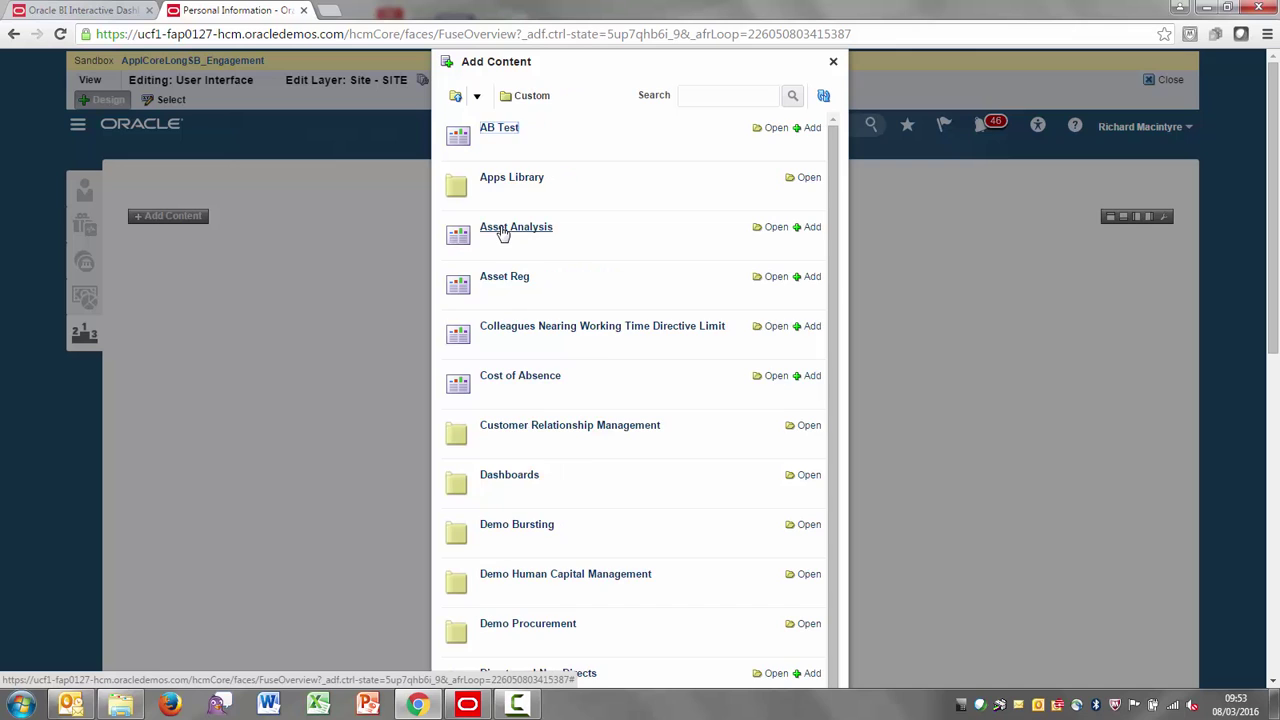
pyautogui.click(500, 477)
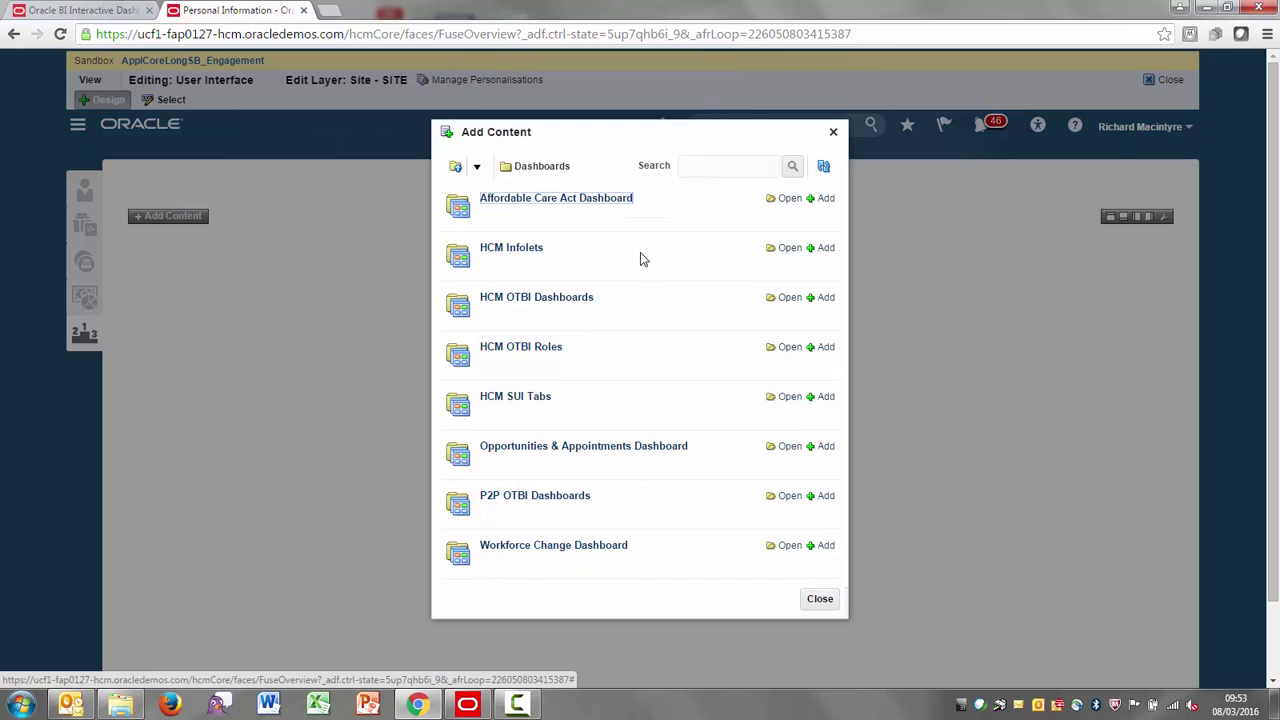
pyautogui.click(508, 400)
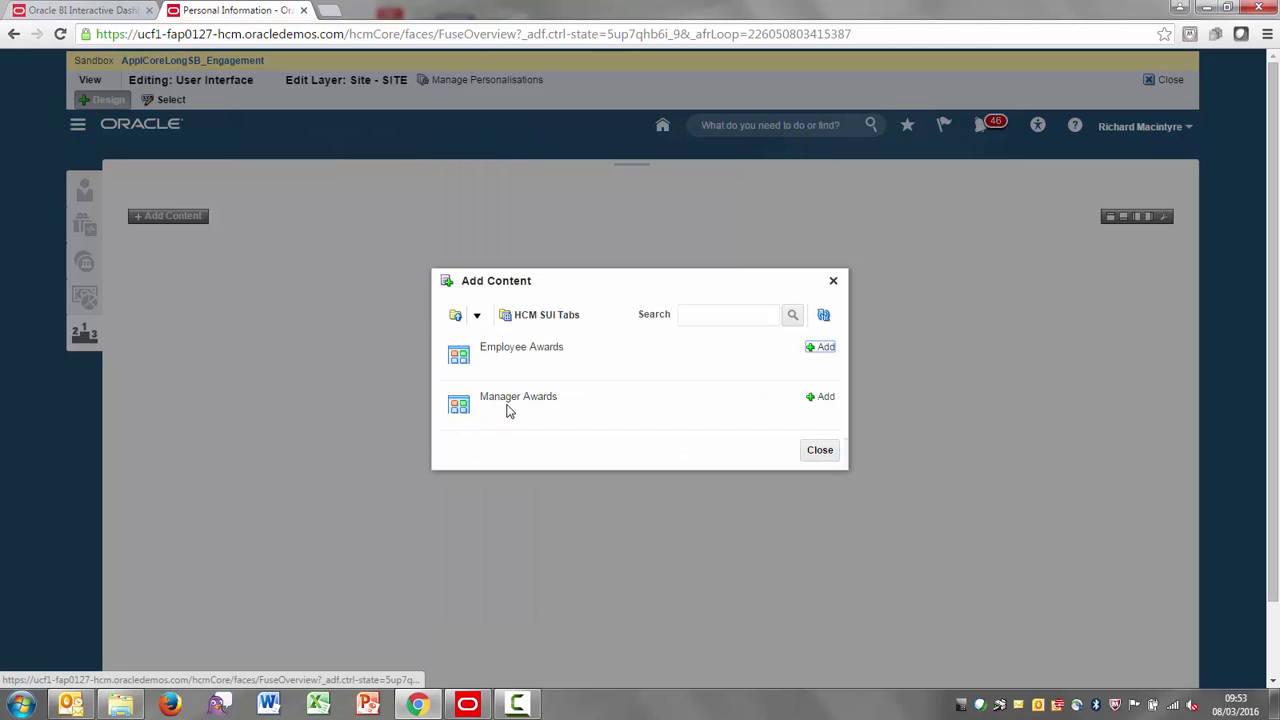
pyautogui.click(823, 356)
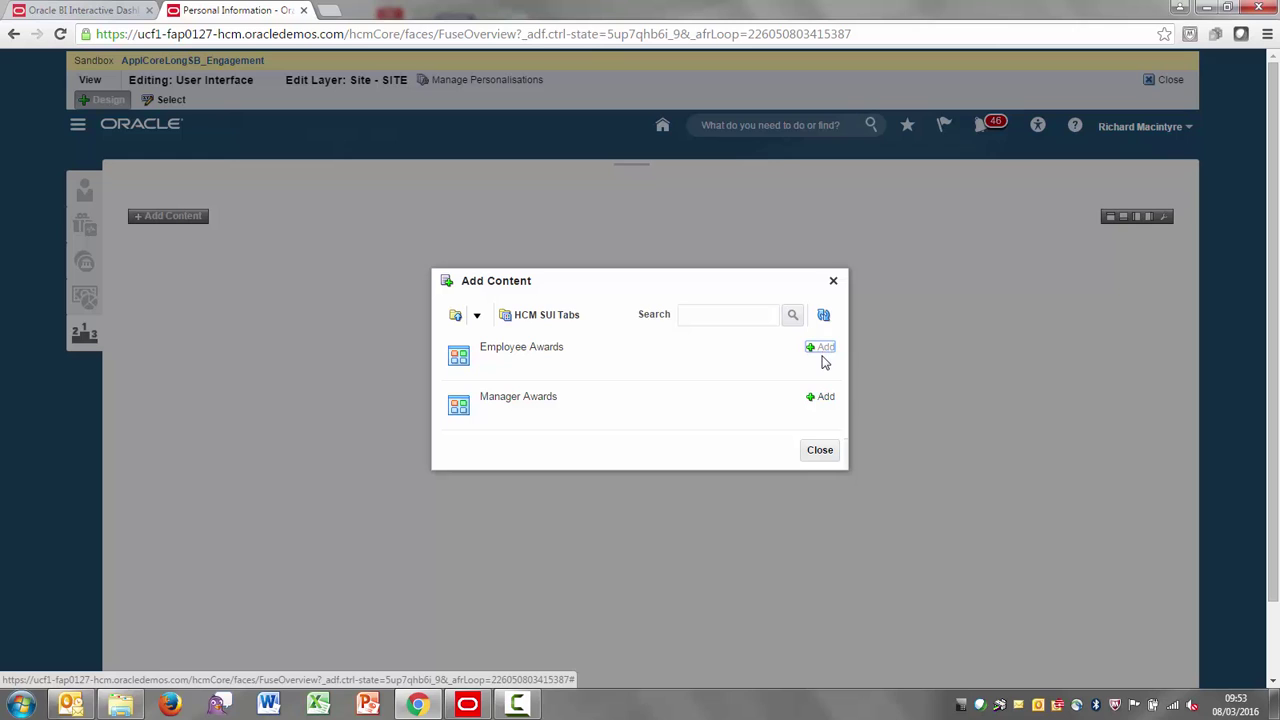
pyautogui.click(820, 452)
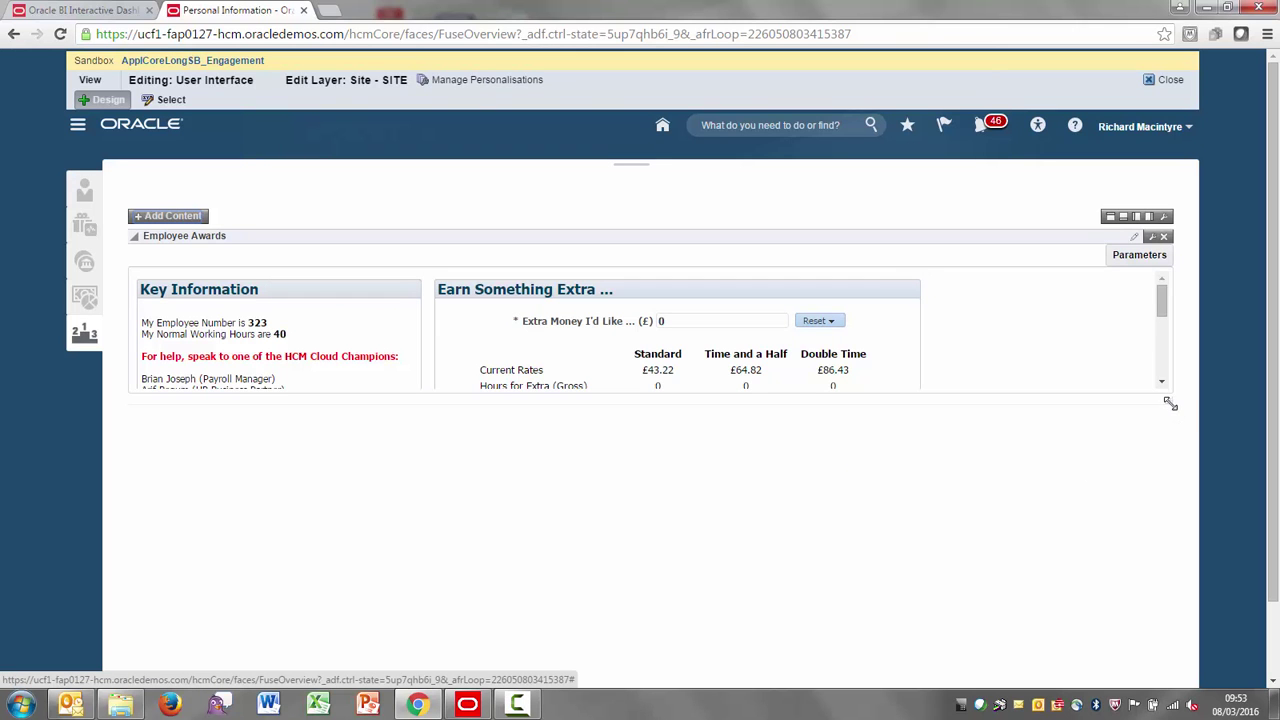
# - Drag the Employee Awards region taller so more of the dashboard shows
pyautogui.moveTo(1170, 403); pyautogui.dragTo(1180, 597)
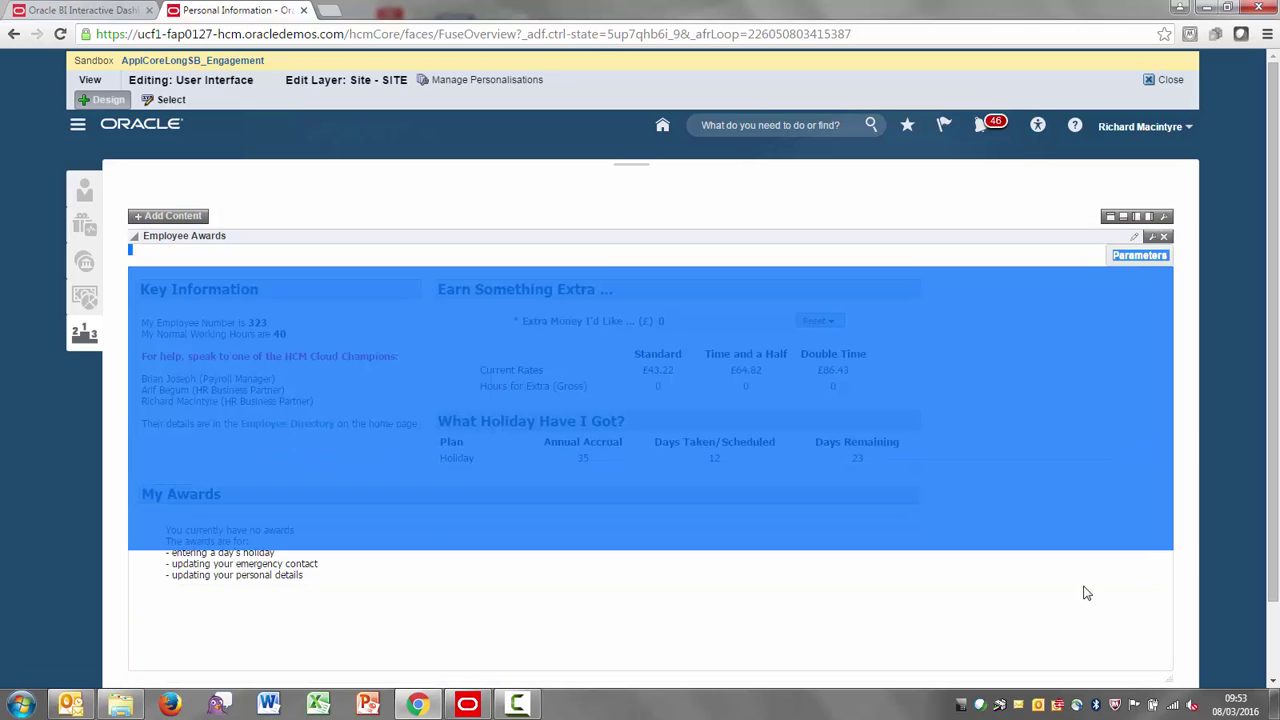
pyautogui.scroll(-2, 1274, 420)
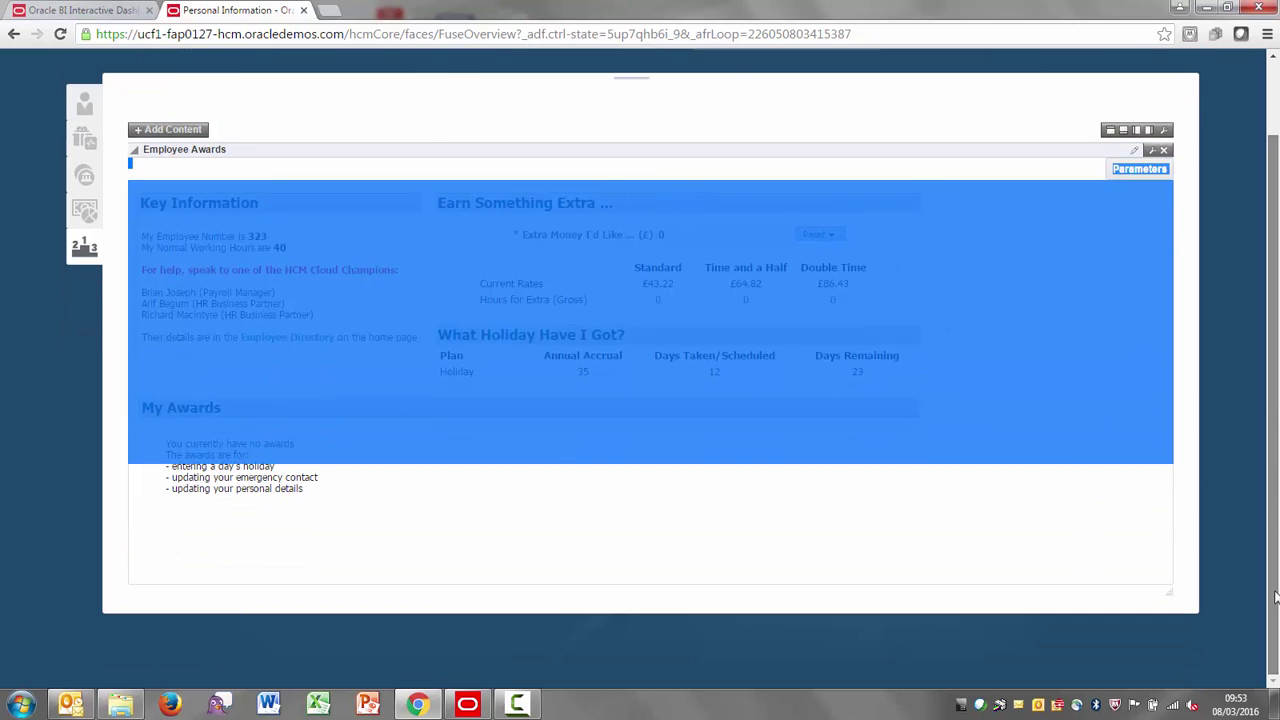
pyautogui.click(1151, 551)
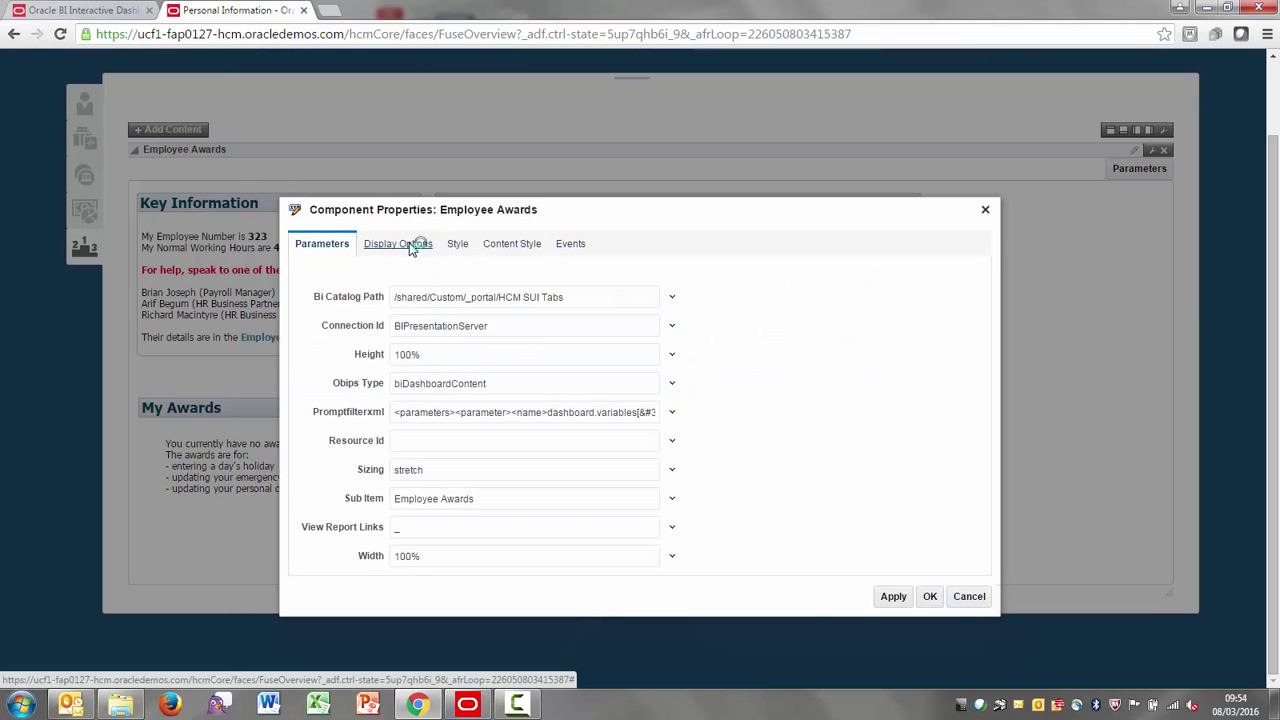
# - Turn off Display Header and Allow Resize in the region's Display Options
pyautogui.click(410, 244)
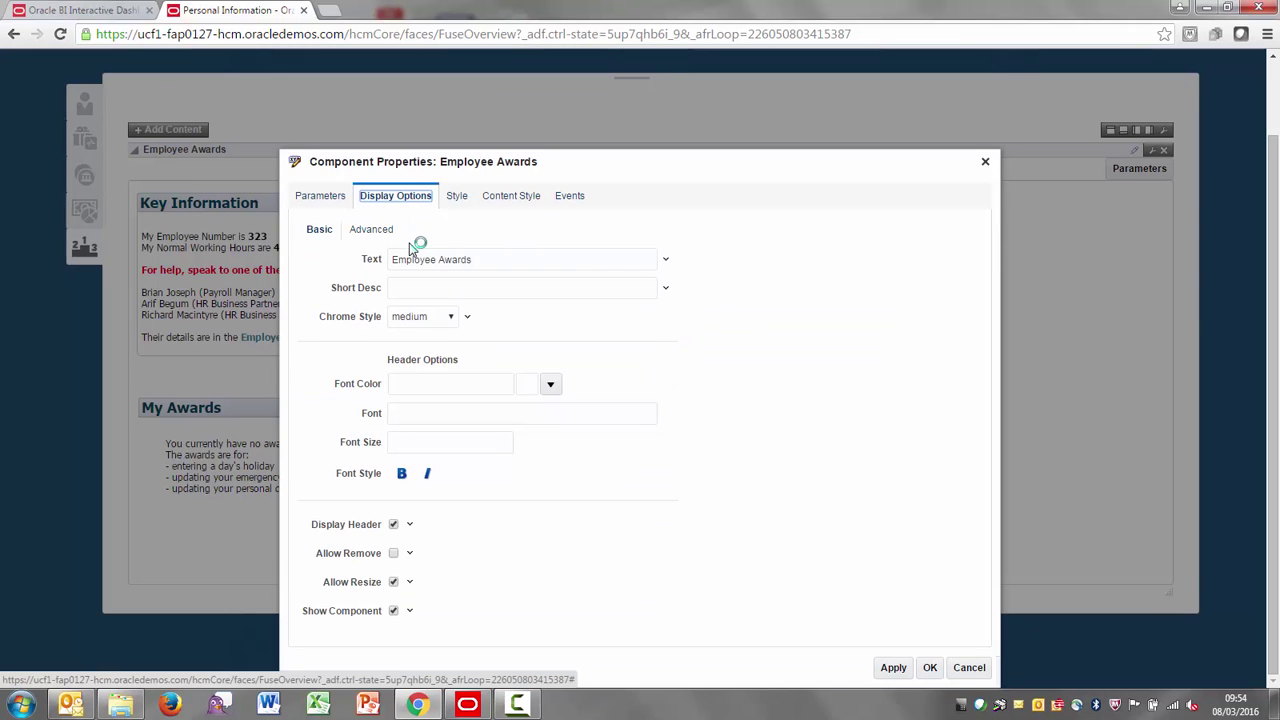
pyautogui.click(393, 525)
pyautogui.click(393, 581)
pyautogui.click(929, 667)
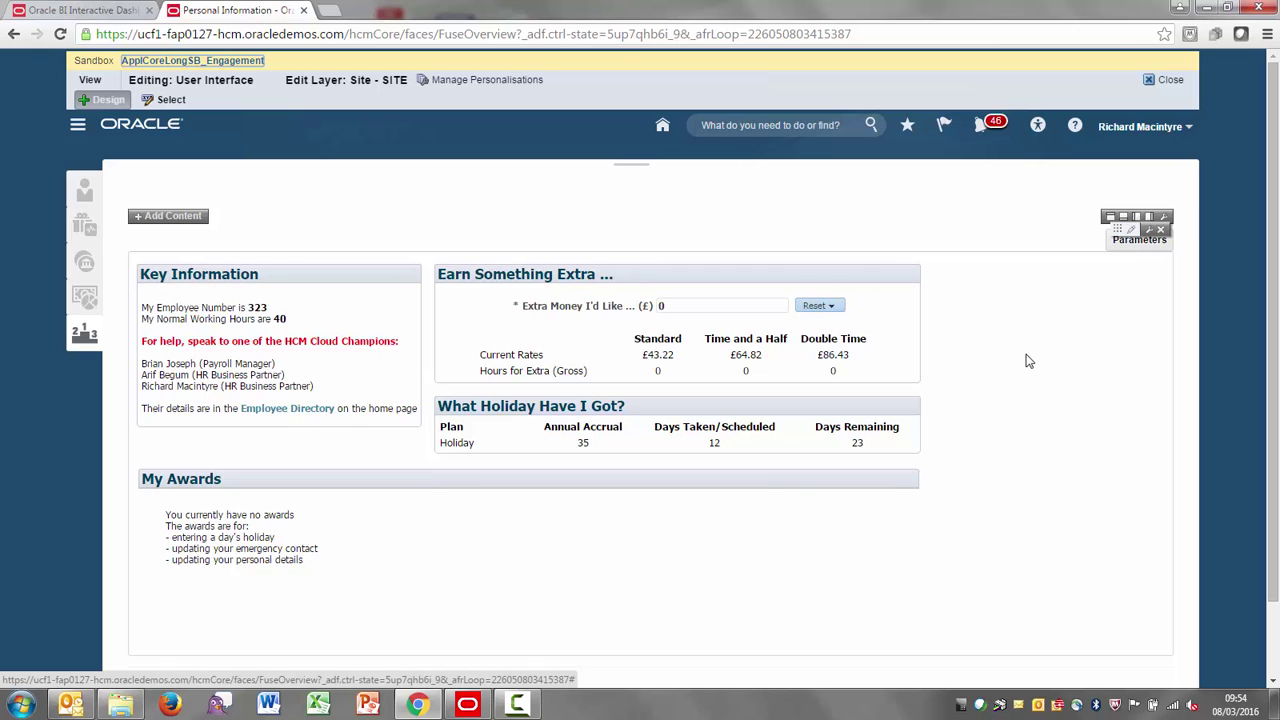
# - Return Home, open My Team > My Team and view its second tab
pyautogui.click(663, 127)
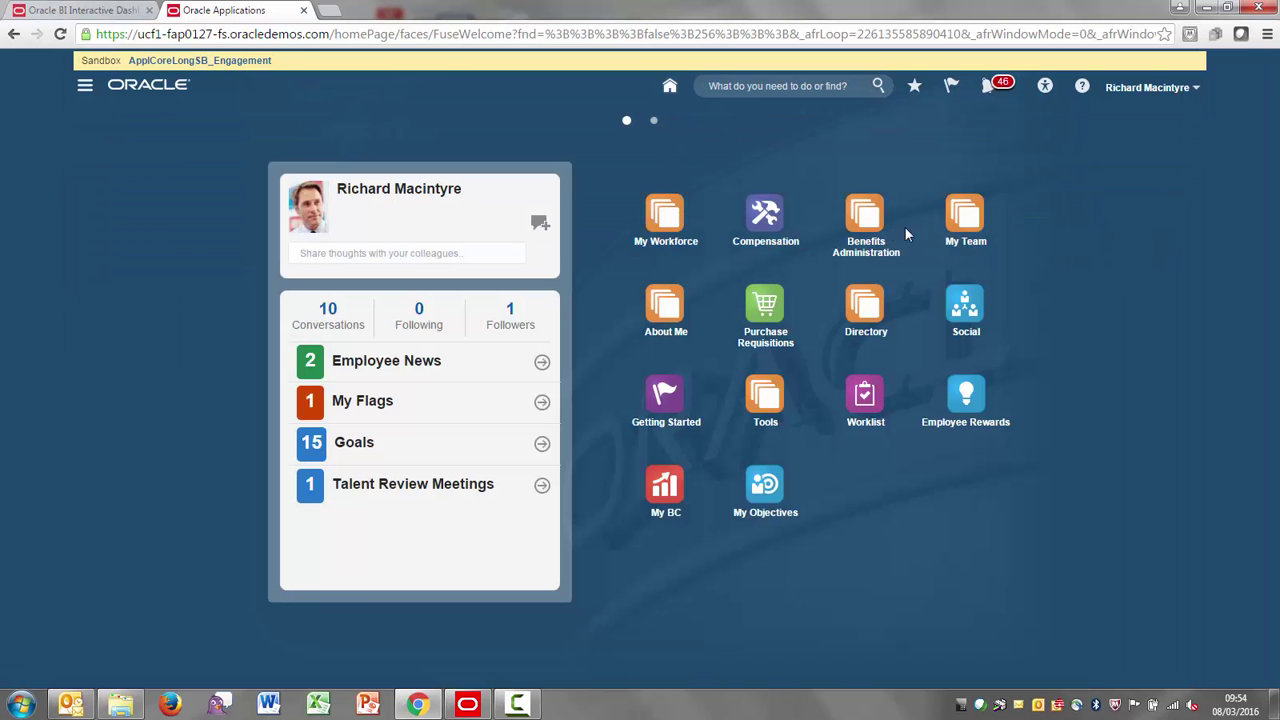
pyautogui.click(952, 224)
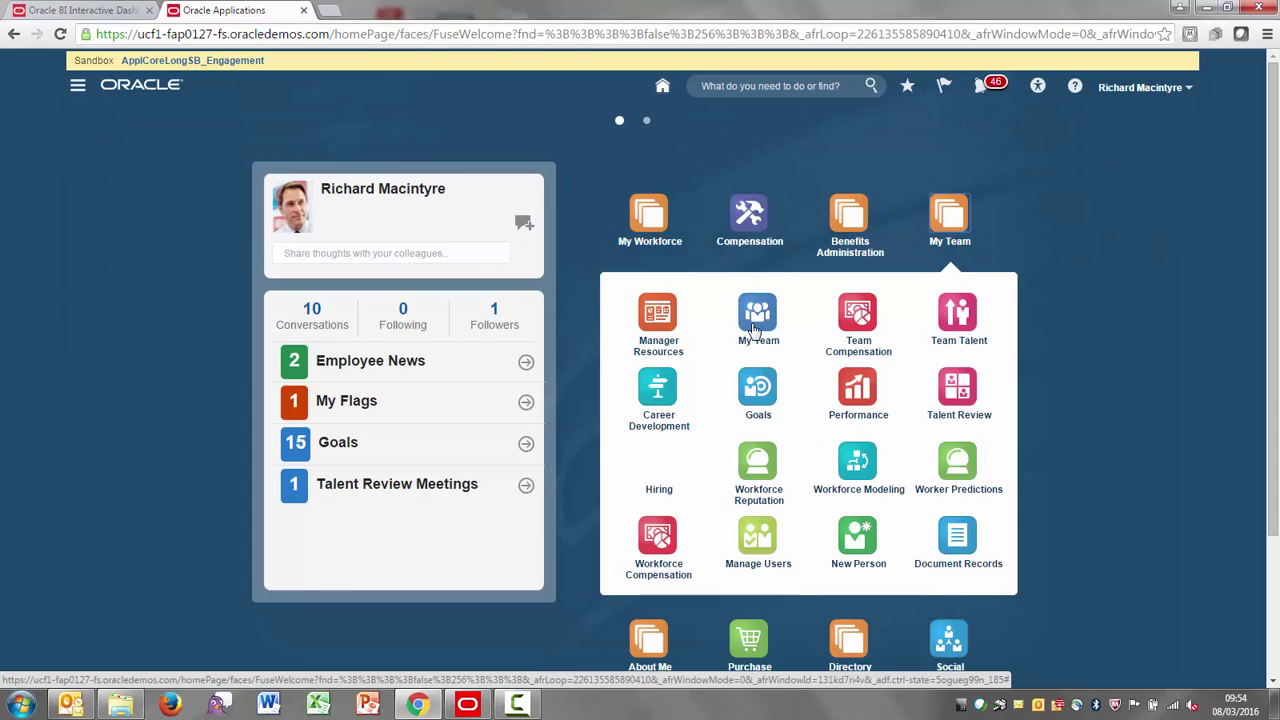
pyautogui.click(755, 330)
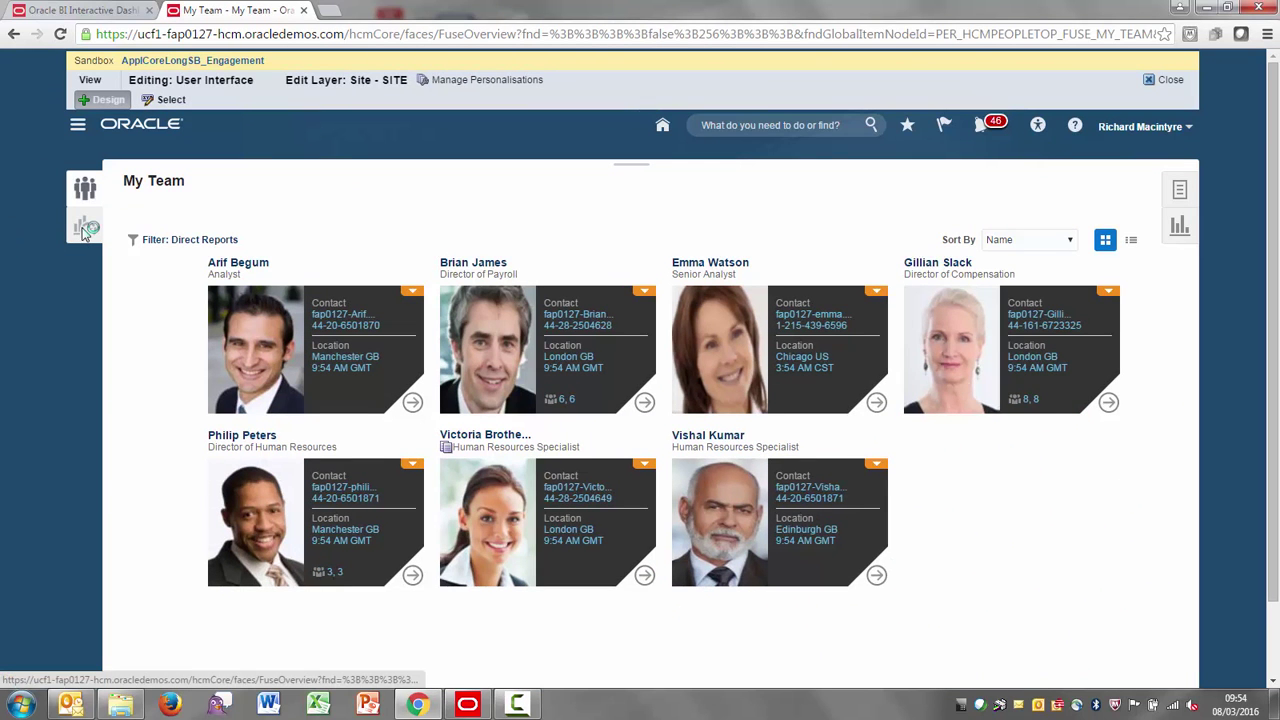
pyautogui.click(85, 228)
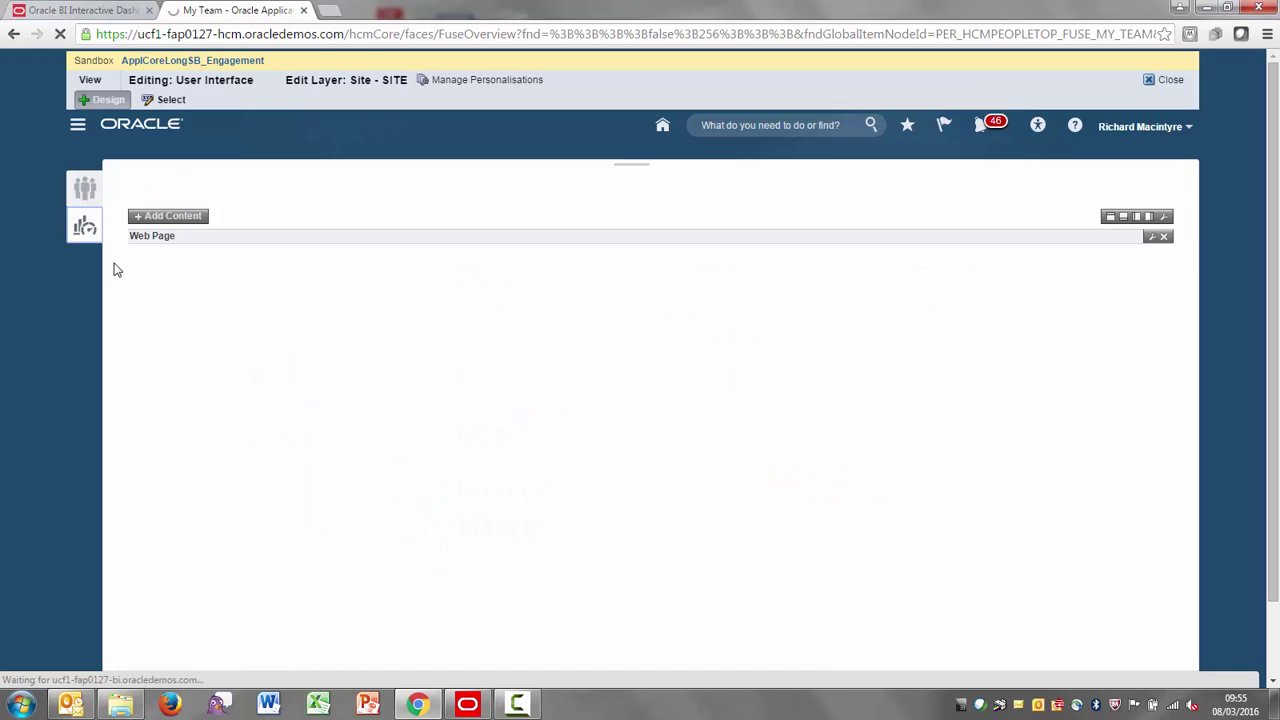